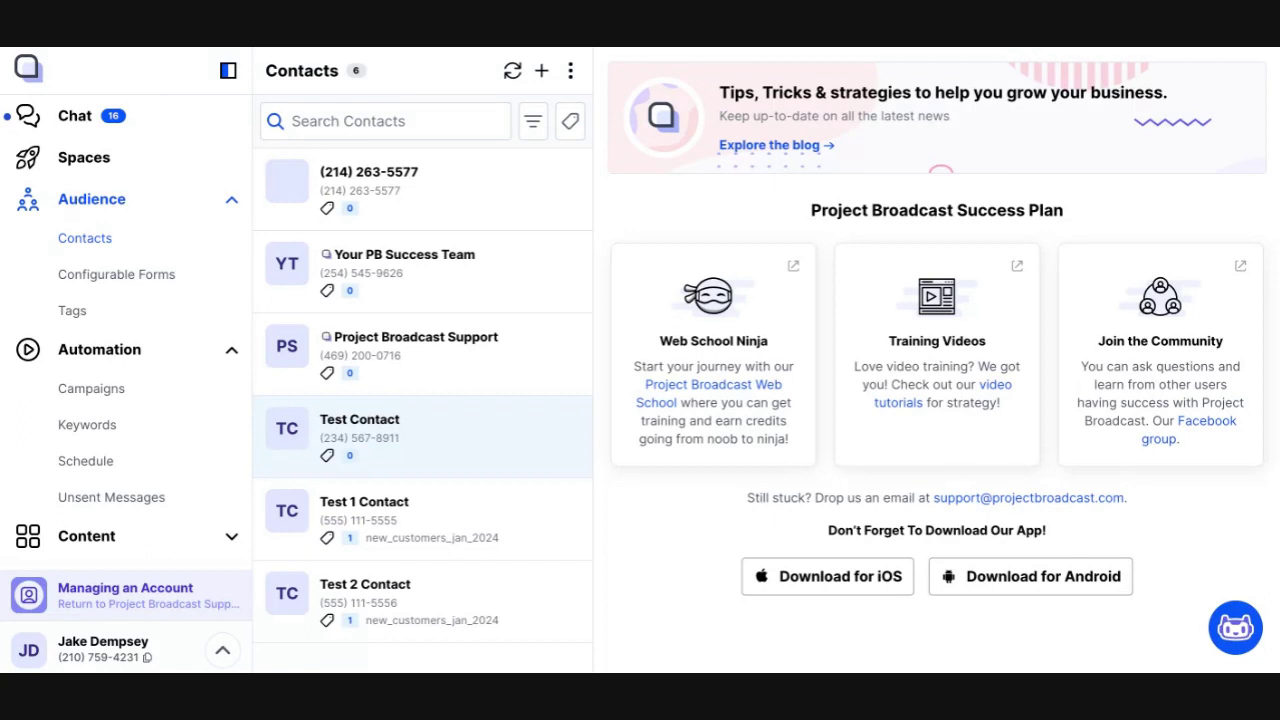
Step: Open the automation Schedule, filter it to past broadcasts, and clear that filter again
{"action": "left_click", "coordinate": [99, 465]}
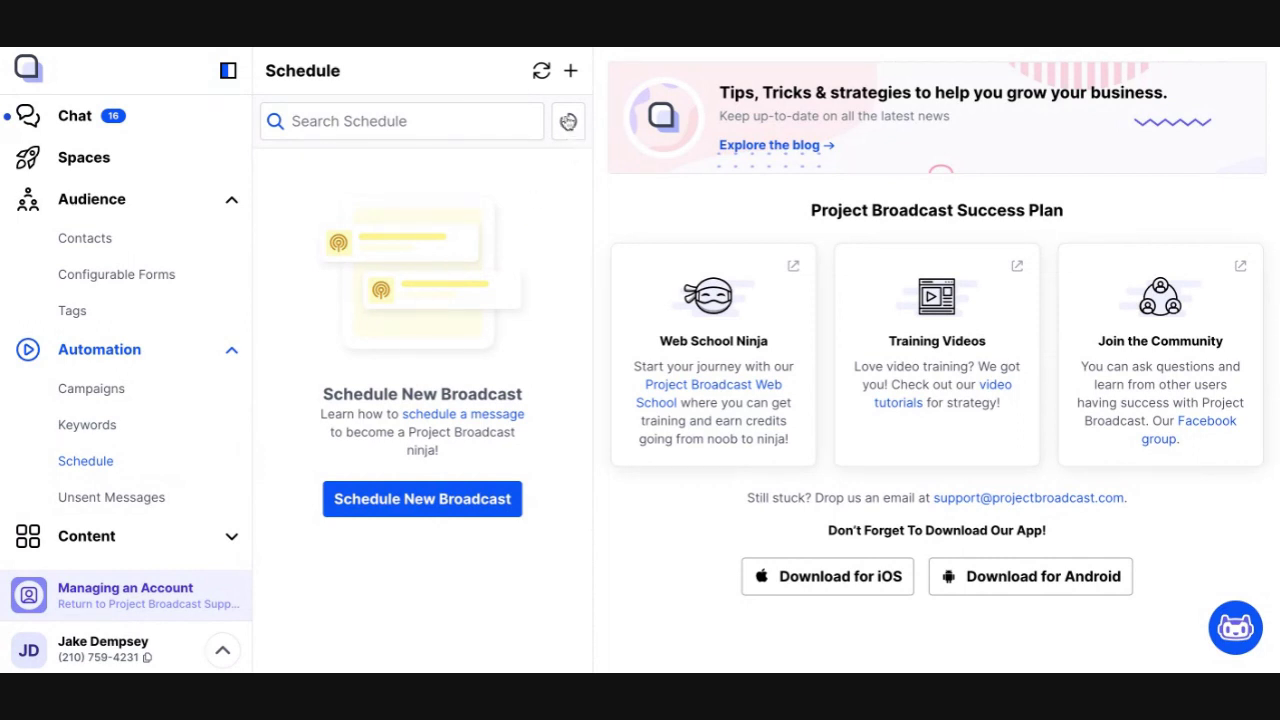
{"action": "left_click", "coordinate": [570, 122]}
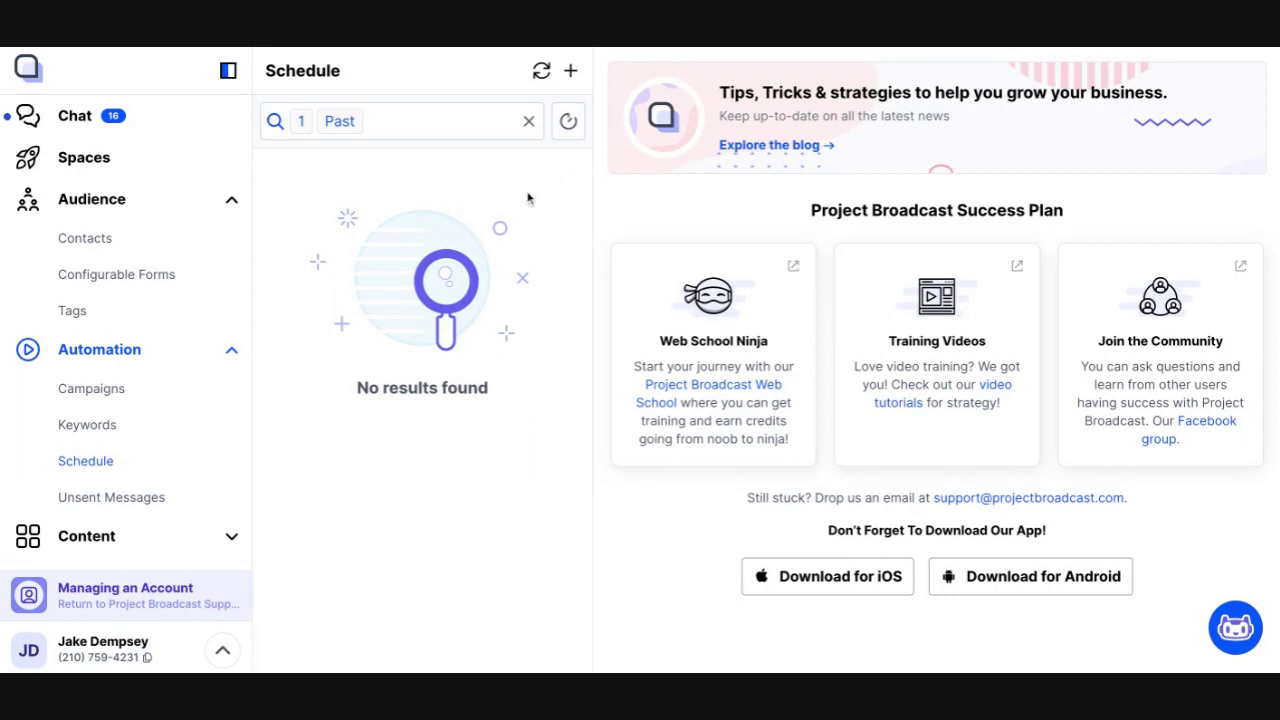
{"action": "left_click", "coordinate": [529, 124]}
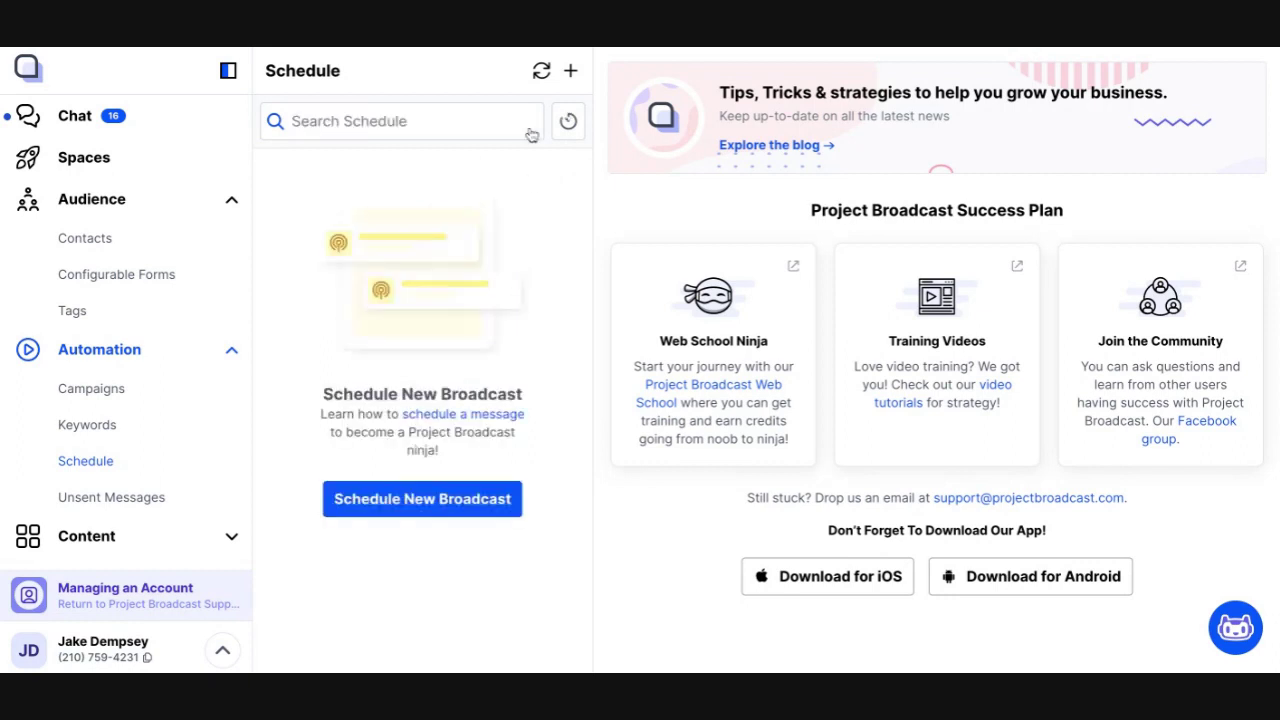
Step: Start a new scheduled broadcast and check which content types can be inserted into its message
{"action": "left_click", "coordinate": [568, 74]}
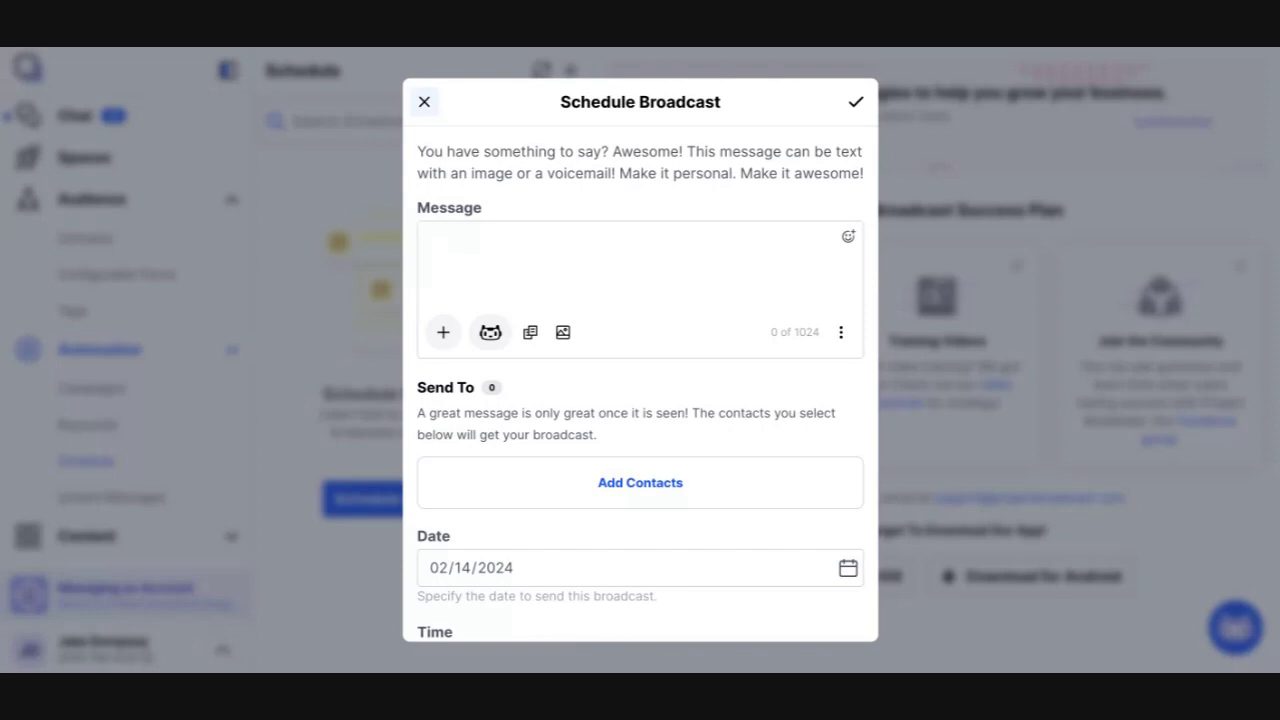
{"action": "left_click", "coordinate": [430, 240]}
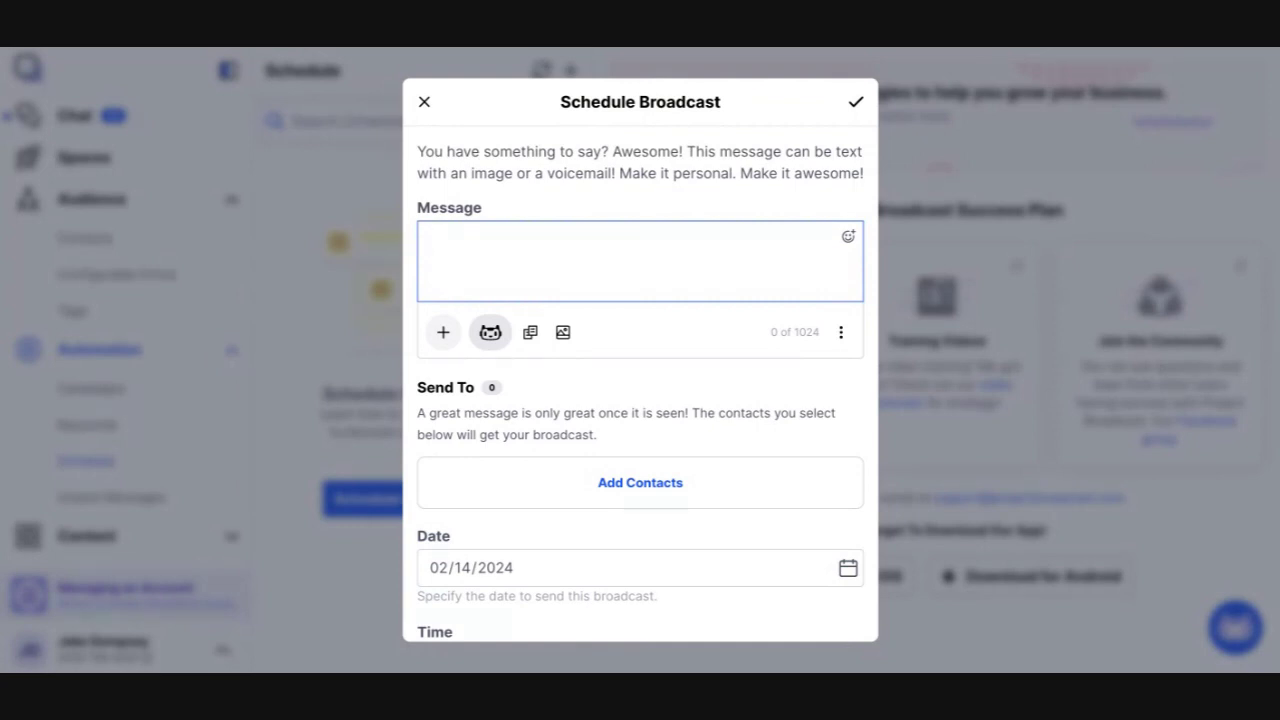
{"action": "left_click", "coordinate": [443, 333]}
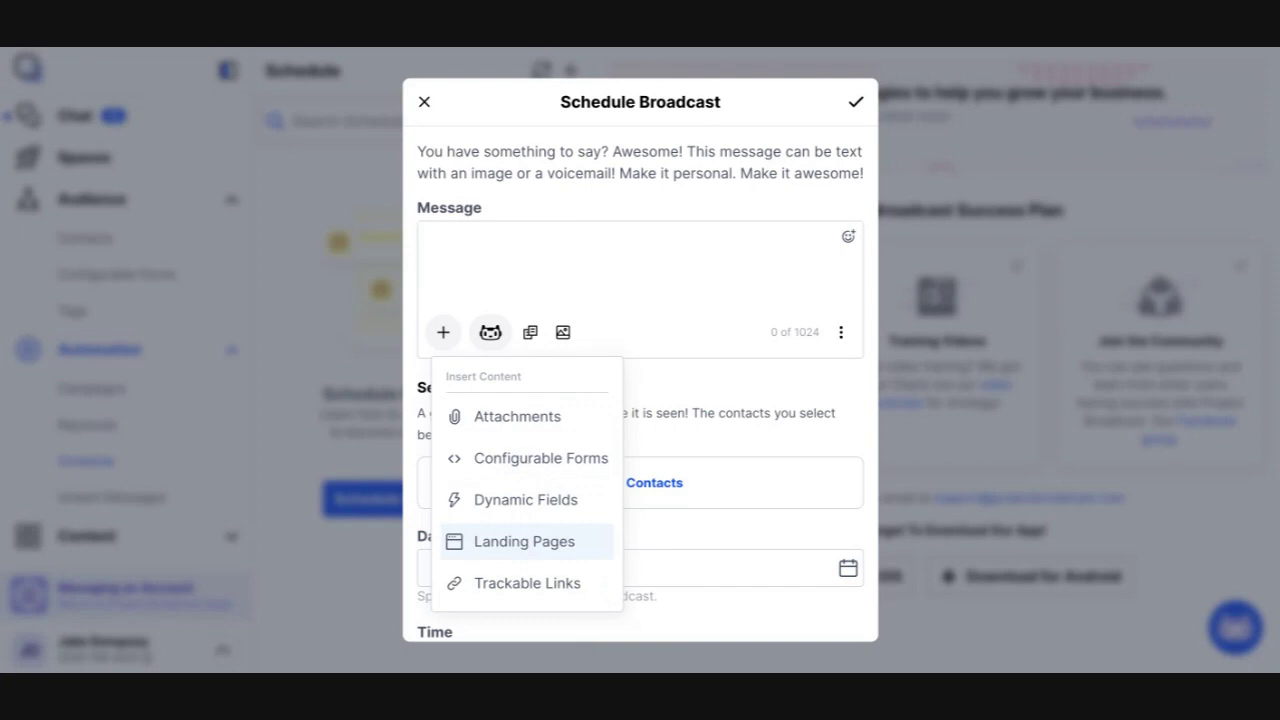
{"action": "left_click", "coordinate": [531, 266]}
{"action": "left_click", "coordinate": [531, 266]}
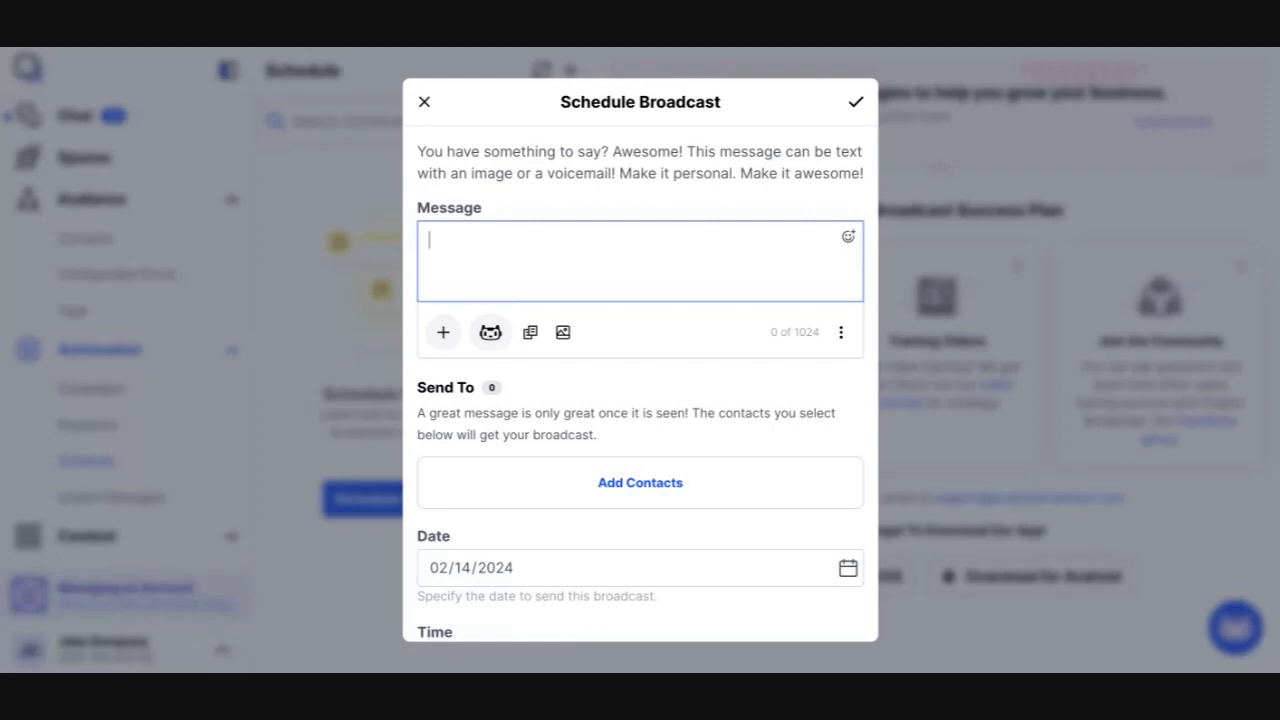
Step: Begin the message with the greeting "Hey {{firstName}}!", using the contact's First Name dynamic field
{"action": "type", "text": "Hey"}
{"action": "left_click", "coordinate": [446, 338]}
{"action": "left_click", "coordinate": [499, 502]}
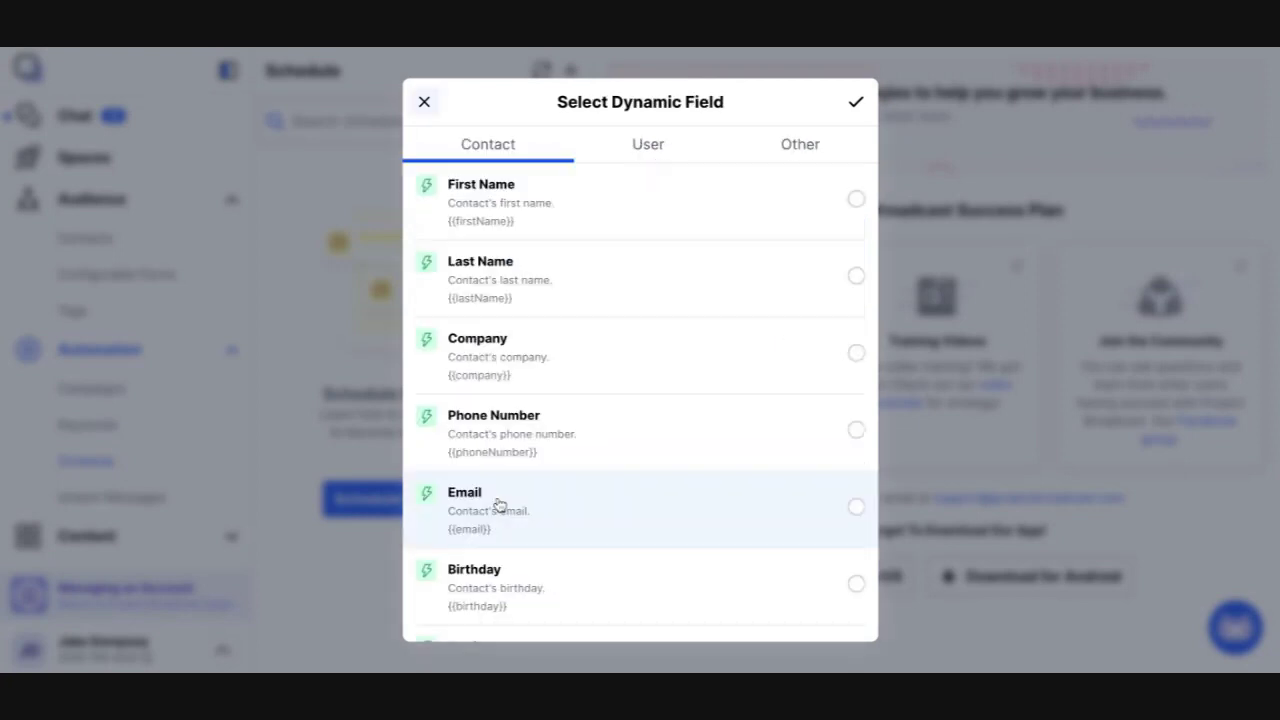
{"action": "left_click", "coordinate": [592, 216]}
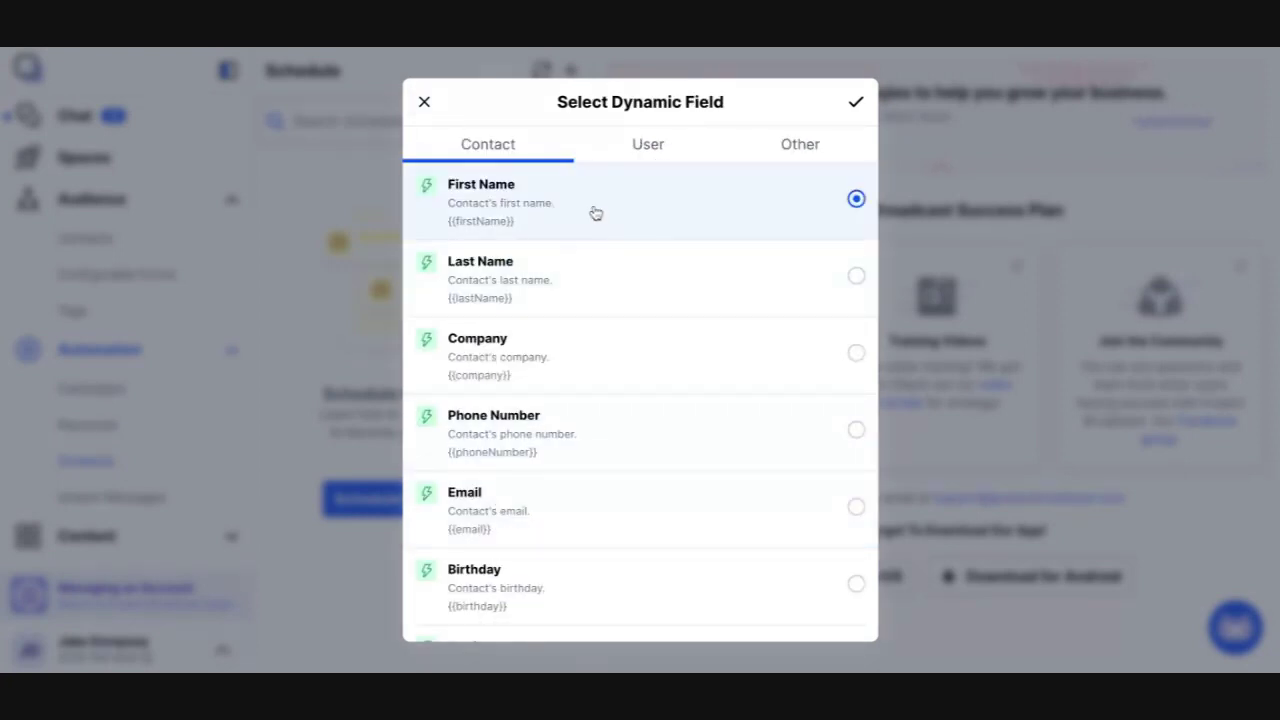
{"action": "left_click", "coordinate": [855, 103]}
{"action": "type", "text": "! "}
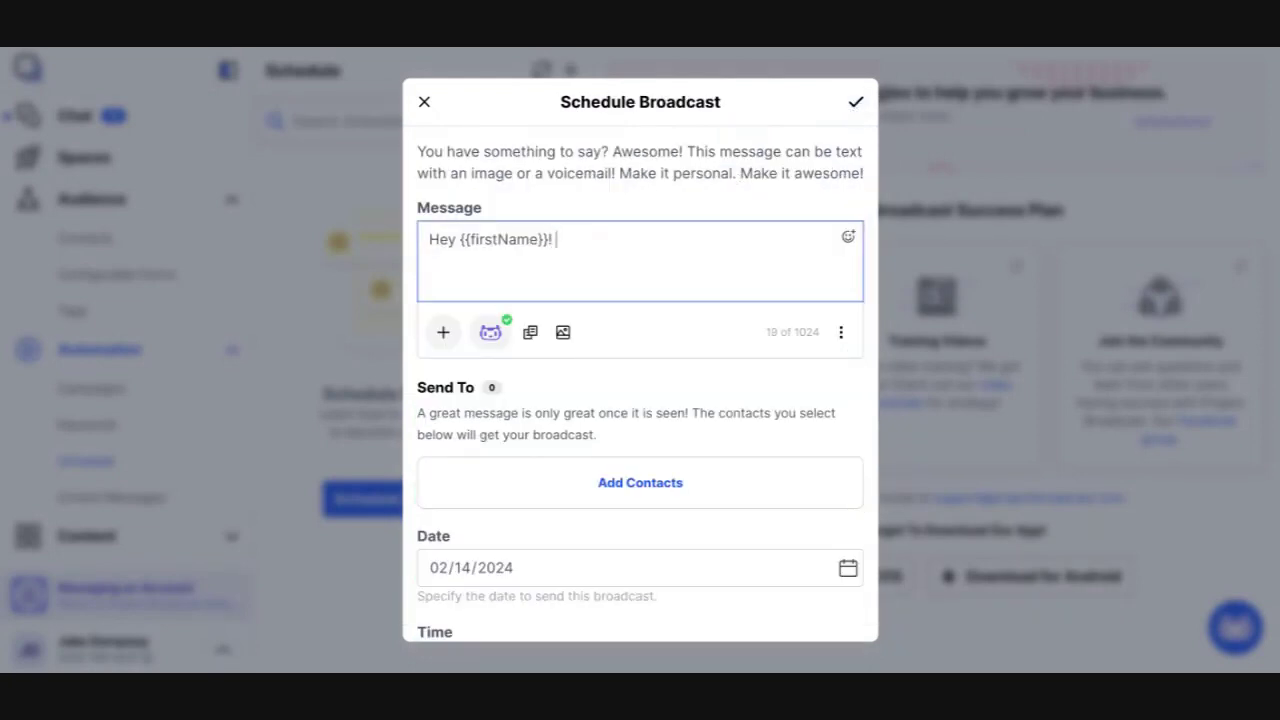
Step: Introduce the sender from Project Broadcast and add "I wanted to shoot you a quick text to let you know this is my new business phone number."
{"action": "type", "text": "It's Jake with Project Broadcast. W"}
{"action": "key", "text": "BackSpace"}
{"action": "type", "text": "I wanted to shoot you a quick "}
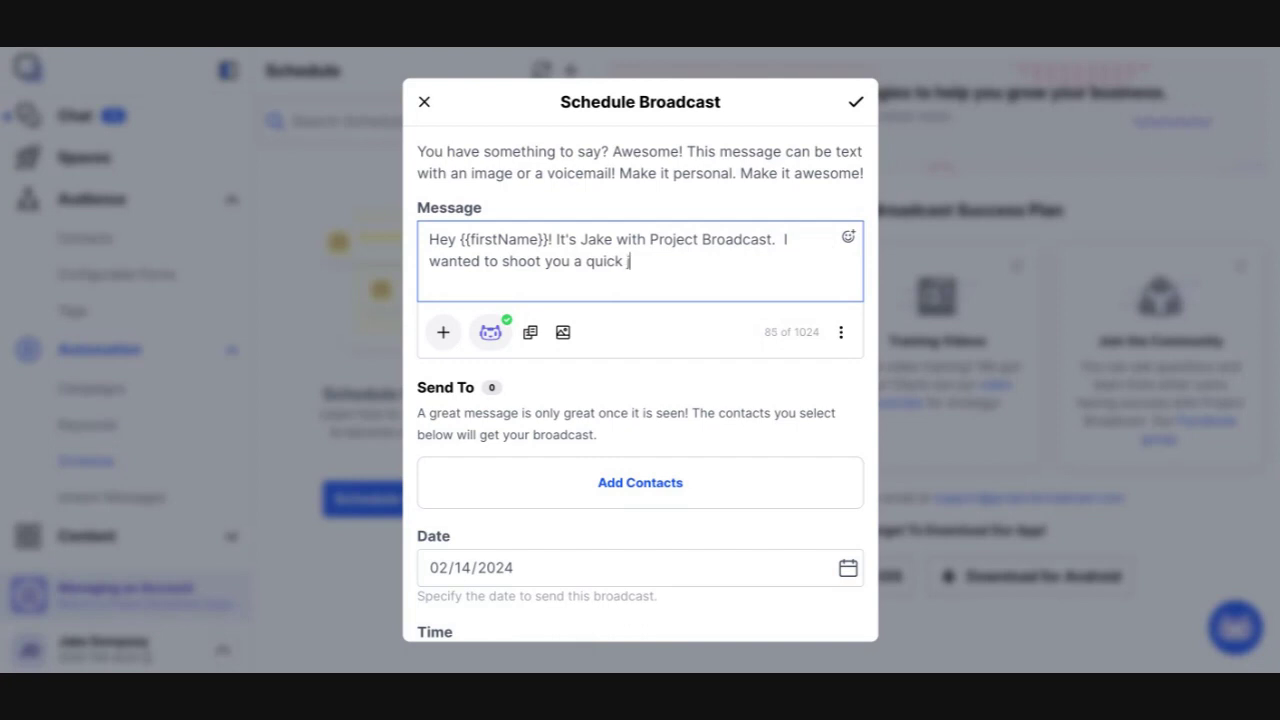
{"action": "type", "text": "text to let you know."}
{"action": "key", "text": "BackSpace"}
{"action": "key", "text": "BackSpace"}
{"action": "key", "text": "BackSpace"}
{"action": "key", "text": "BackSpace"}
{"action": "type", "text": "now this is my new business phoen num"}
{"action": "key", "text": "BackSpace"}
{"action": "key", "text": "BackSpace"}
{"action": "key", "text": "BackSpace"}
{"action": "key", "text": "BackSpace"}
{"action": "key", "text": "BackSpace"}
{"action": "key", "text": "BackSpace"}
{"action": "type", "text": "ne num"}
Step: Add "If you have any questions, always here to help! Make sure to save this number in your contacts." and leave a blank line
{"action": "type", "text": "ber.  If you have"}
{"action": "type", "text": " any questions"}
{"action": "type", "text": ", always here "}
{"action": "type", "text": "to help."}
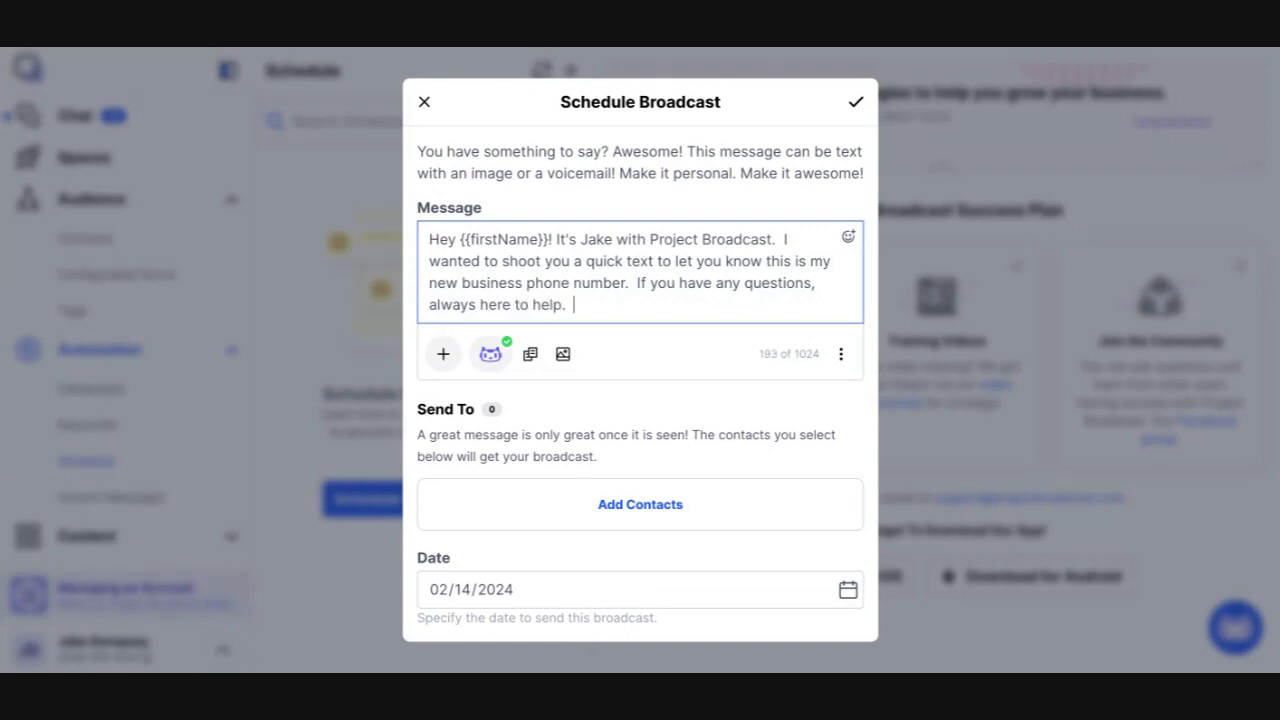
{"action": "key", "text": "BackSpace"}
{"action": "key", "text": "BackSpace"}
{"action": "type", "text": "! Make sure to save this number in your contacts."}
{"action": "key", "text": "Return"}
{"action": "key", "text": "Return"}
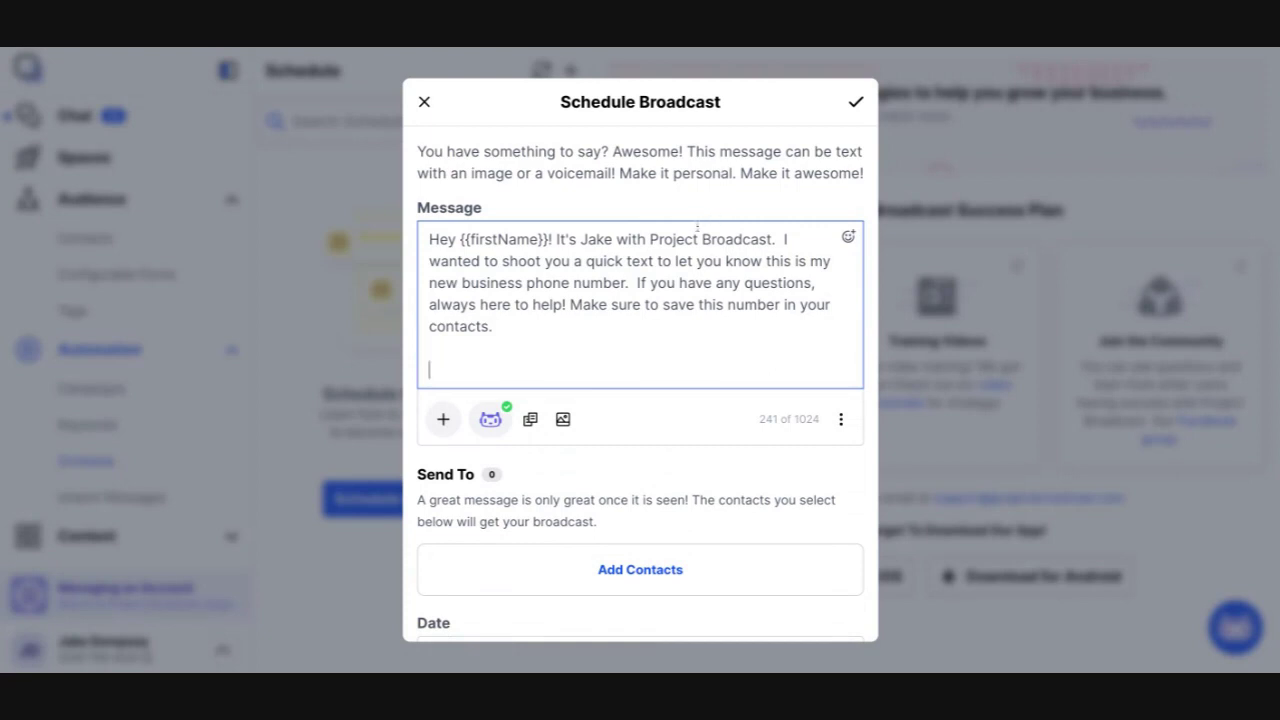
Step: Browse the contact and user dynamic fields available for the message without inserting one
{"action": "left_click", "coordinate": [443, 419]}
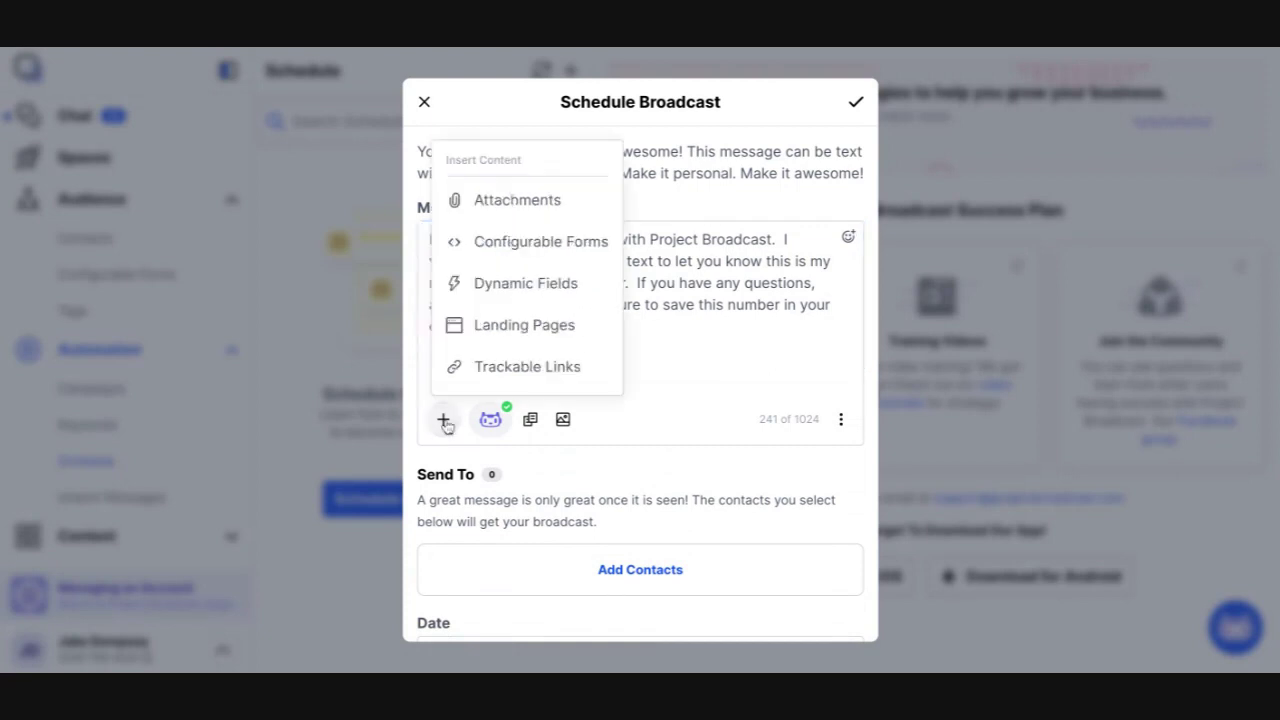
{"action": "left_click", "coordinate": [515, 284]}
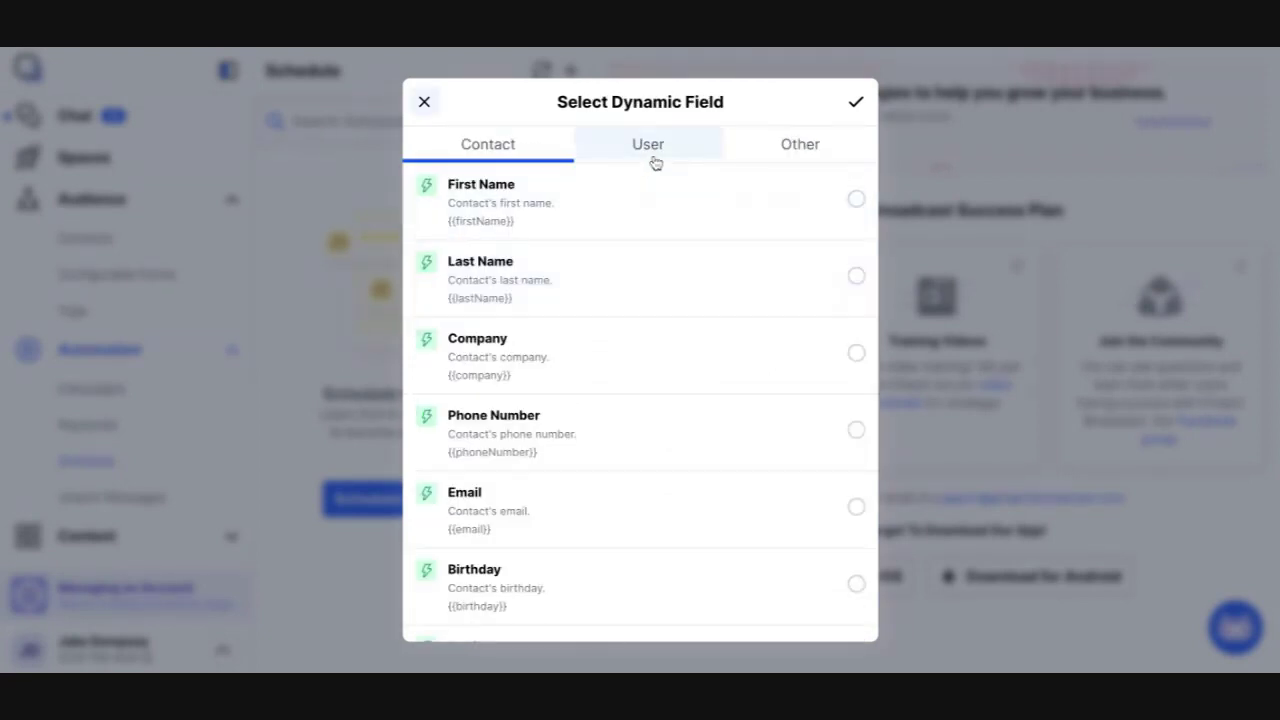
{"action": "scroll", "coordinate": [580, 400], "scroll_direction": "down", "scroll_amount": 6}
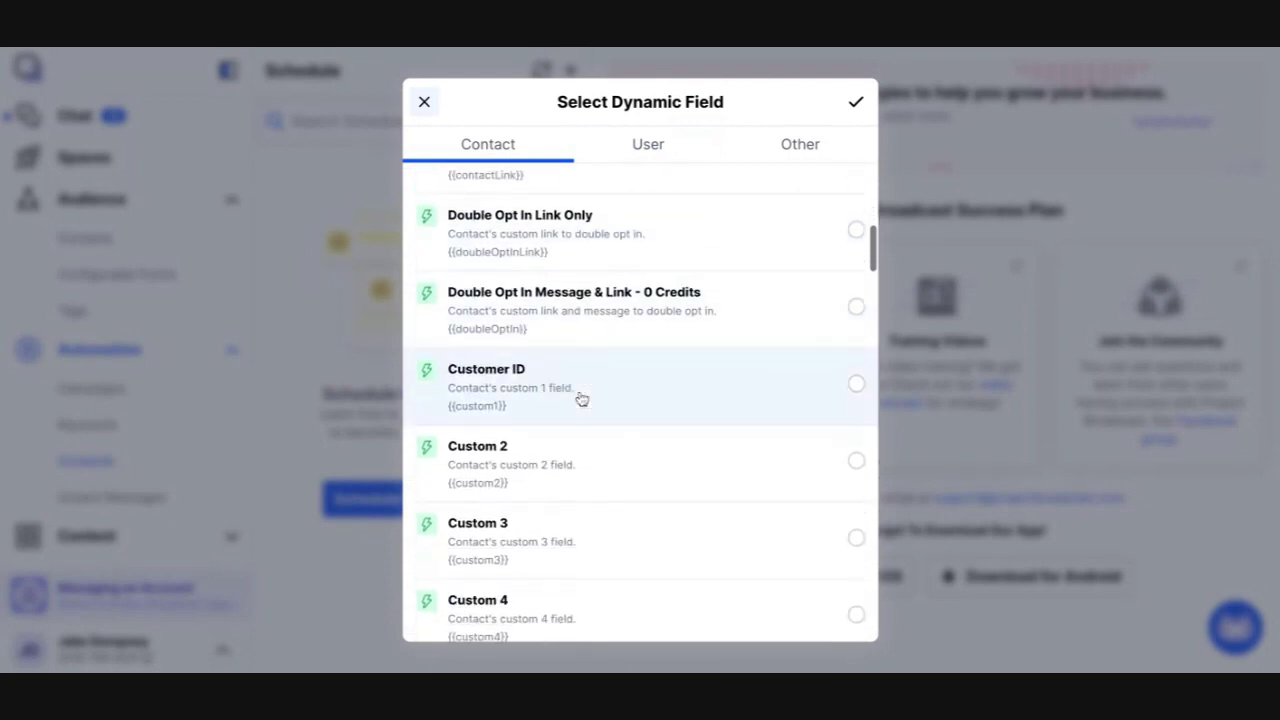
{"action": "left_click", "coordinate": [663, 155]}
{"action": "scroll", "coordinate": [644, 413], "scroll_direction": "down", "scroll_amount": 3}
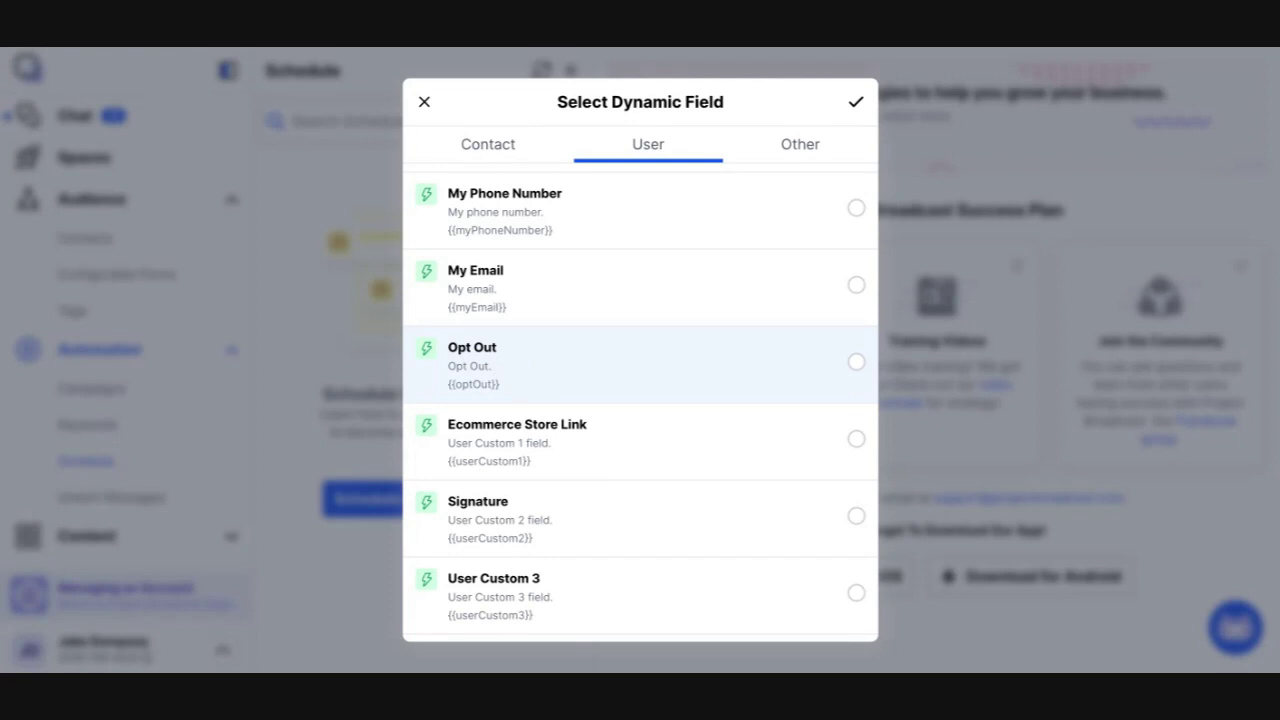
{"action": "left_click", "coordinate": [424, 101]}
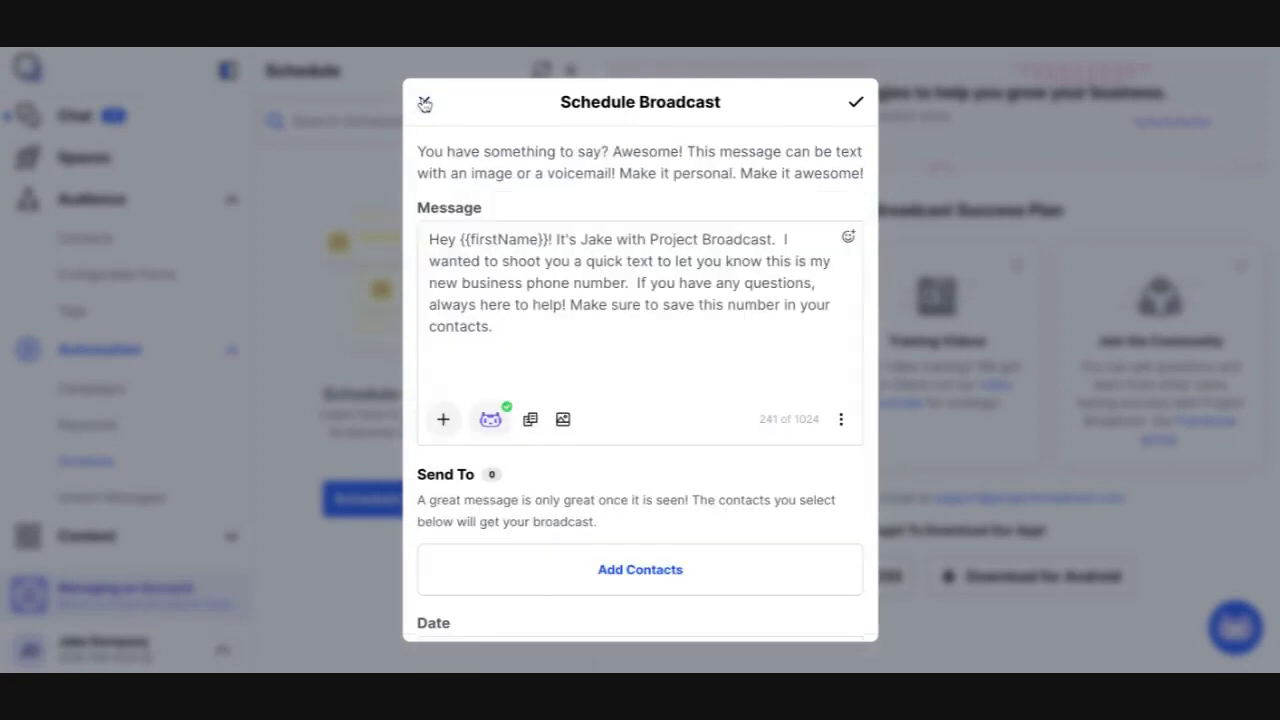
Step: Add the paragraph "If texting isn't your thing... I totally get. You can just reply stop to not receive any future messages from me."
{"action": "left_click", "coordinate": [454, 367]}
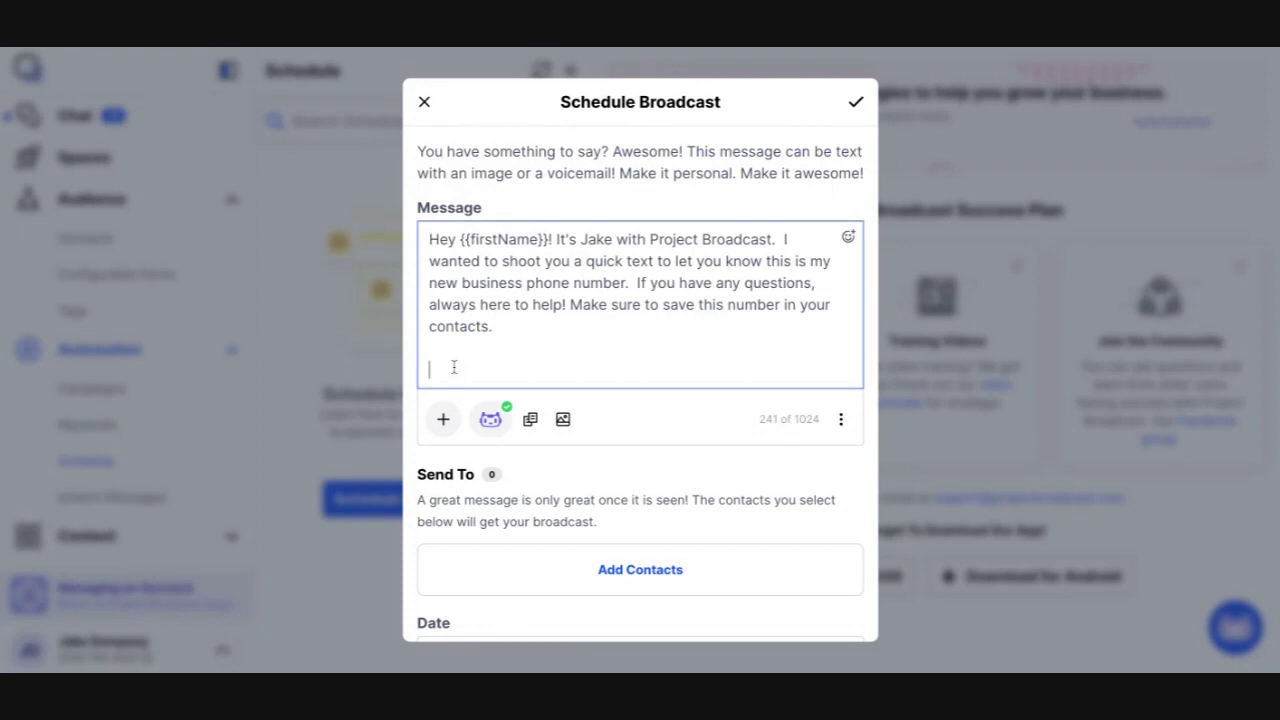
{"action": "type", "text": "If texting isn't your thin"}
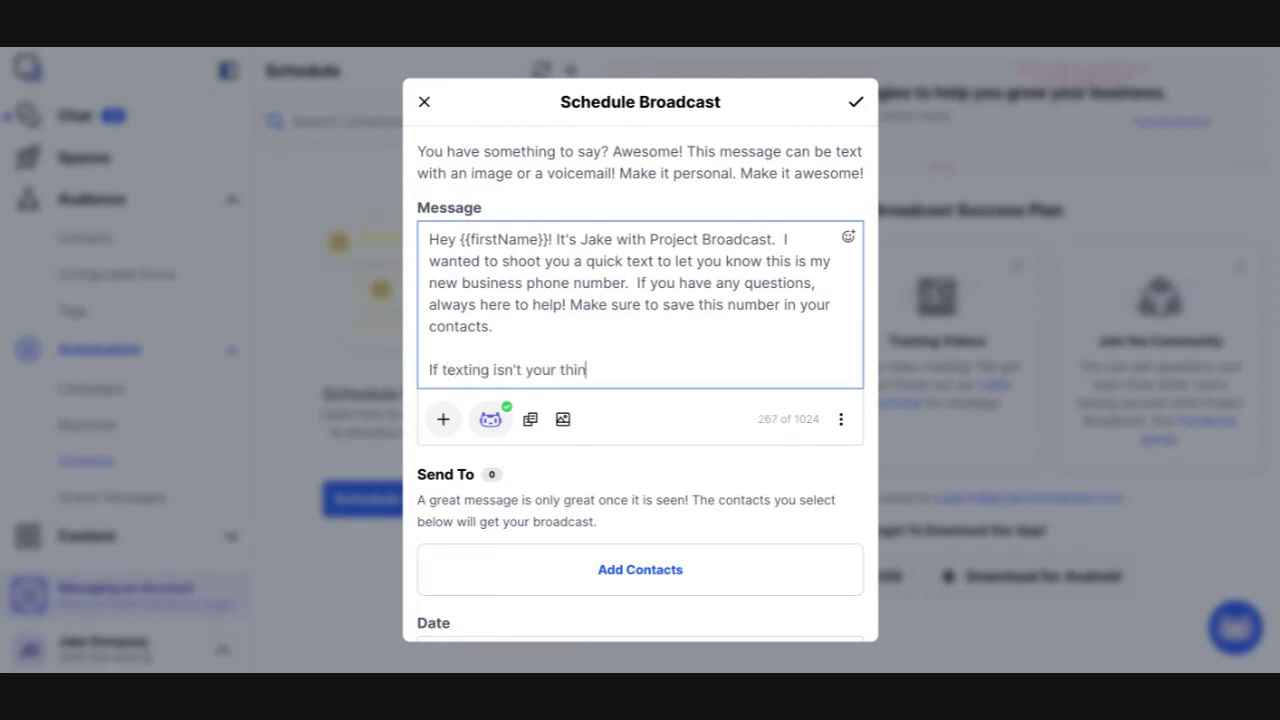
{"action": "type", "text": "g... I totally get. "}
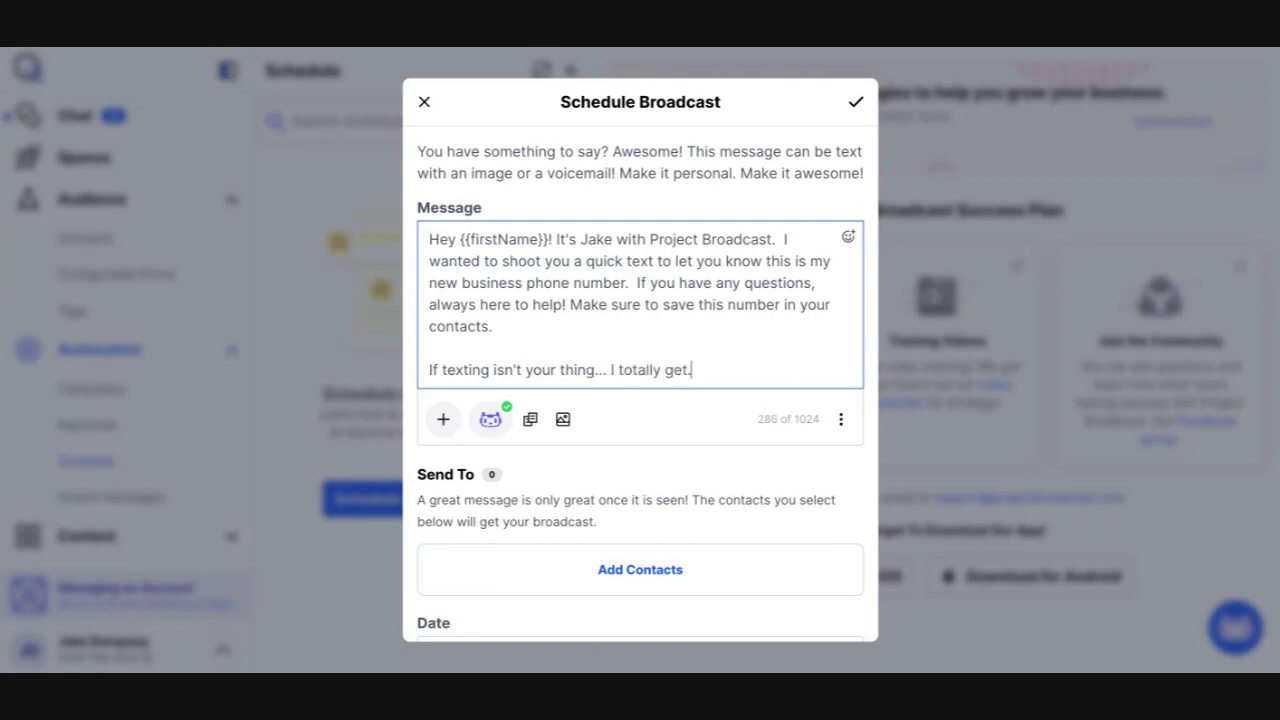
{"action": "type", "text": " You can just rep"}
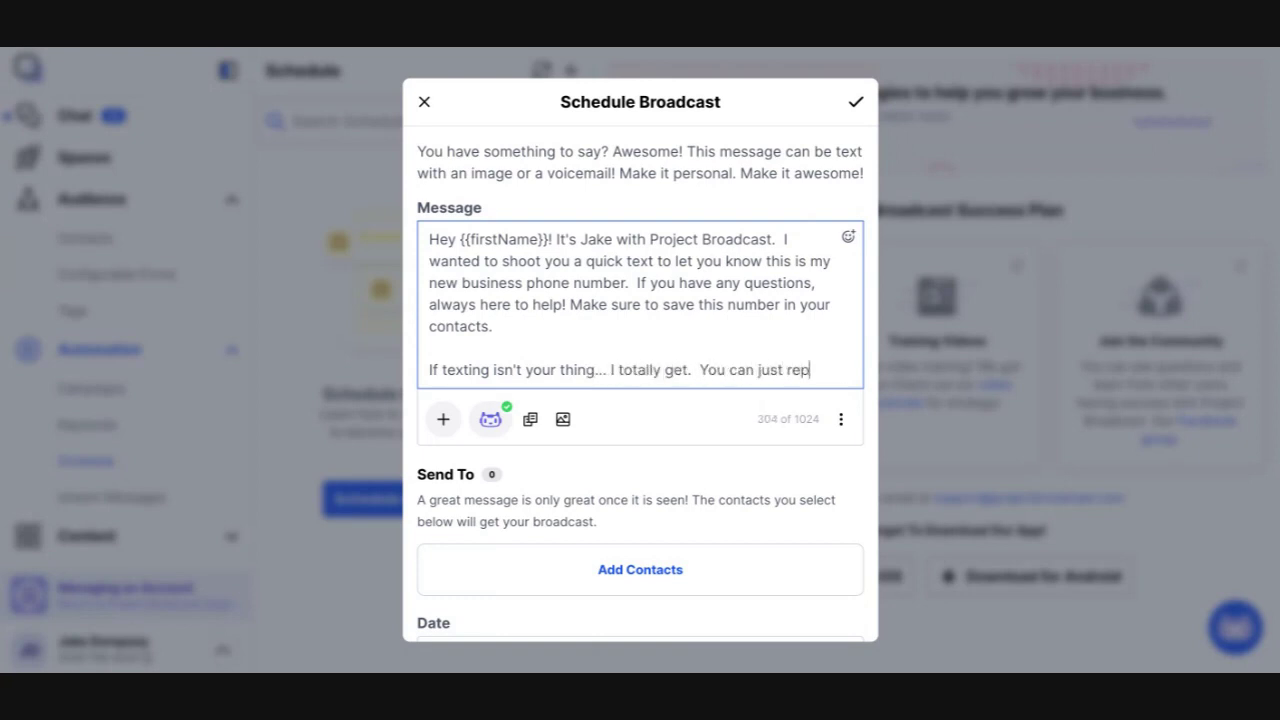
{"action": "type", "text": "ly stop to not receive any future messages from me."}
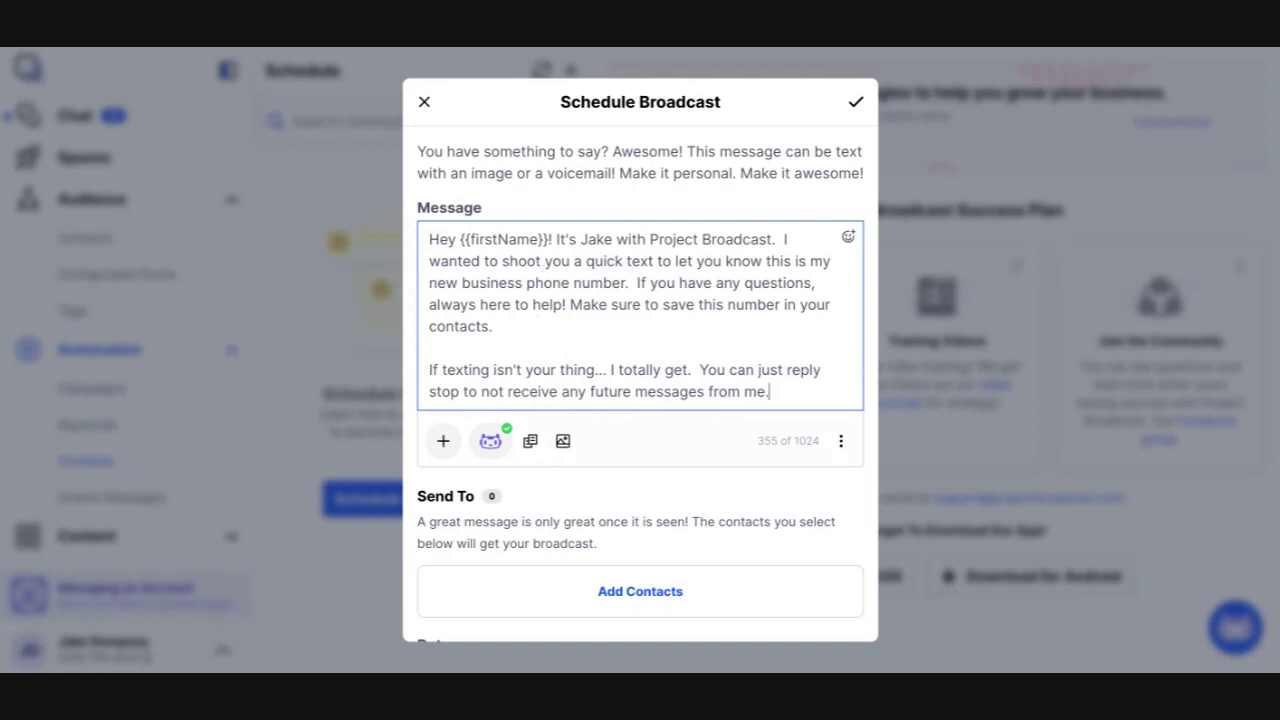
{"action": "left_click", "coordinate": [564, 442]}
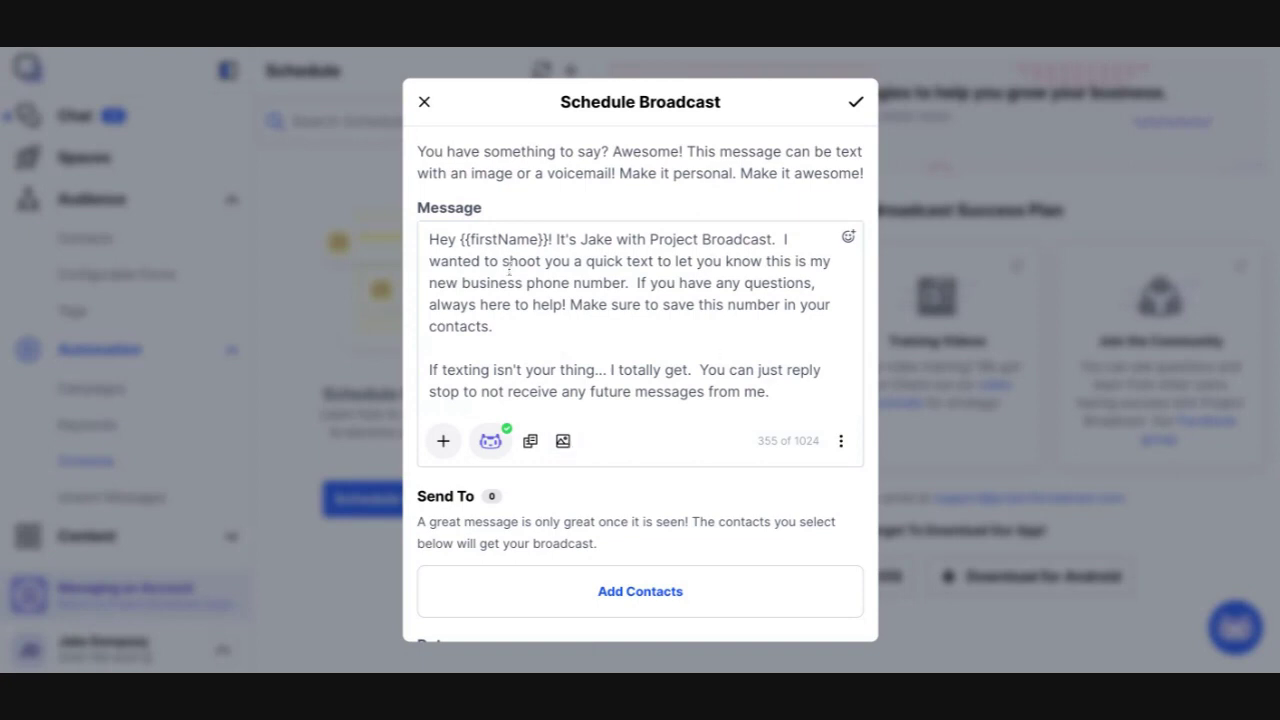
{"action": "double_click", "coordinate": [492, 239]}
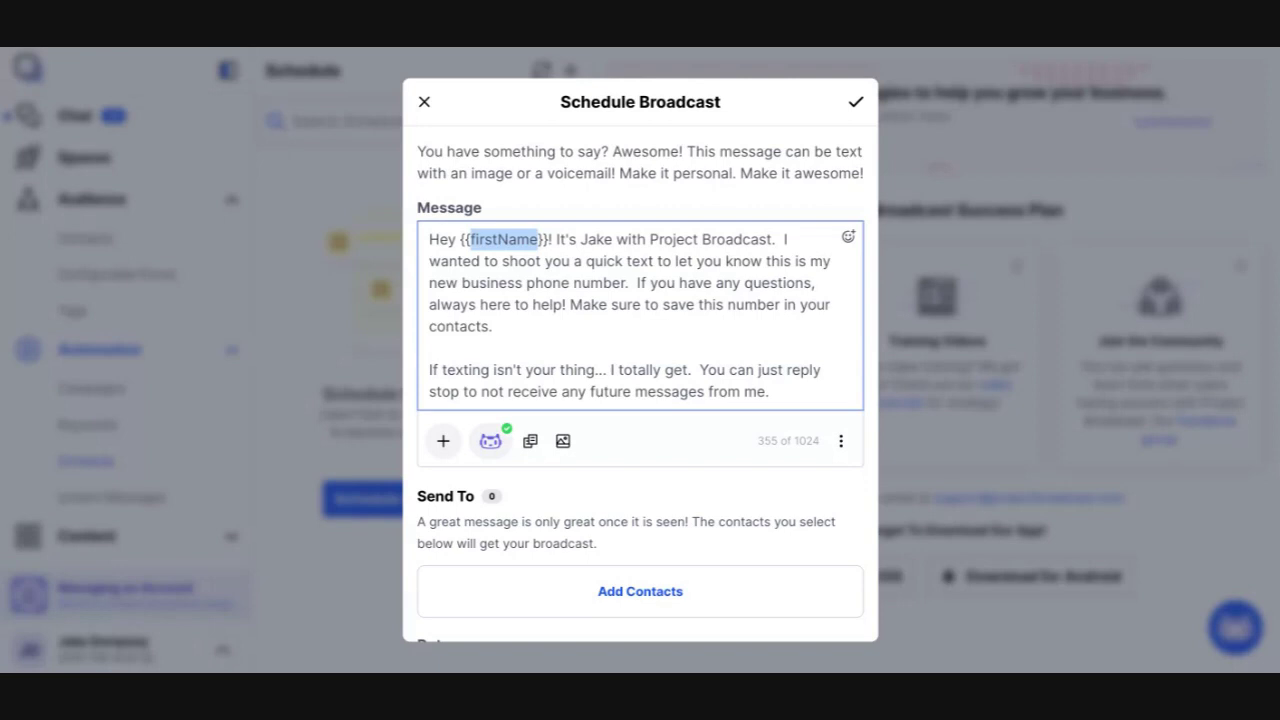
{"action": "left_click", "coordinate": [779, 260]}
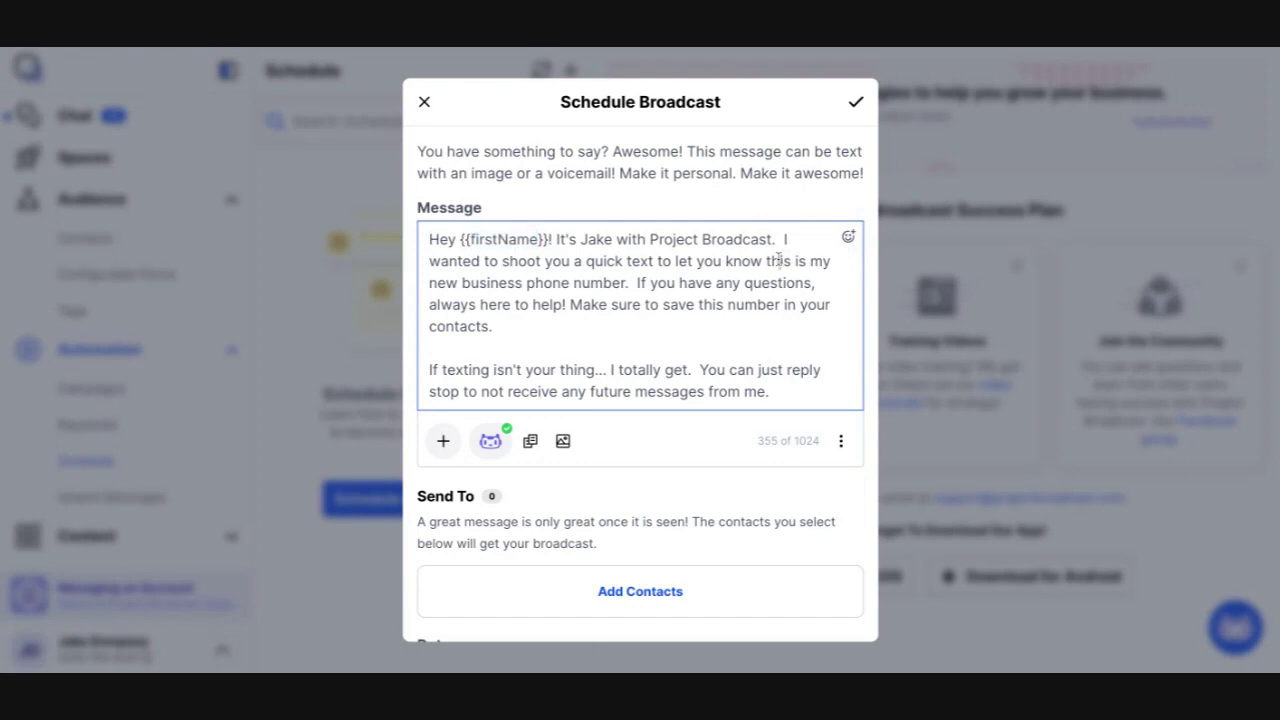
Step: Look through the emojis available for the broadcast message
{"action": "left_click", "coordinate": [848, 237]}
{"action": "scroll", "coordinate": [921, 444], "scroll_direction": "down", "scroll_amount": 5}
{"action": "left_click", "coordinate": [768, 341]}
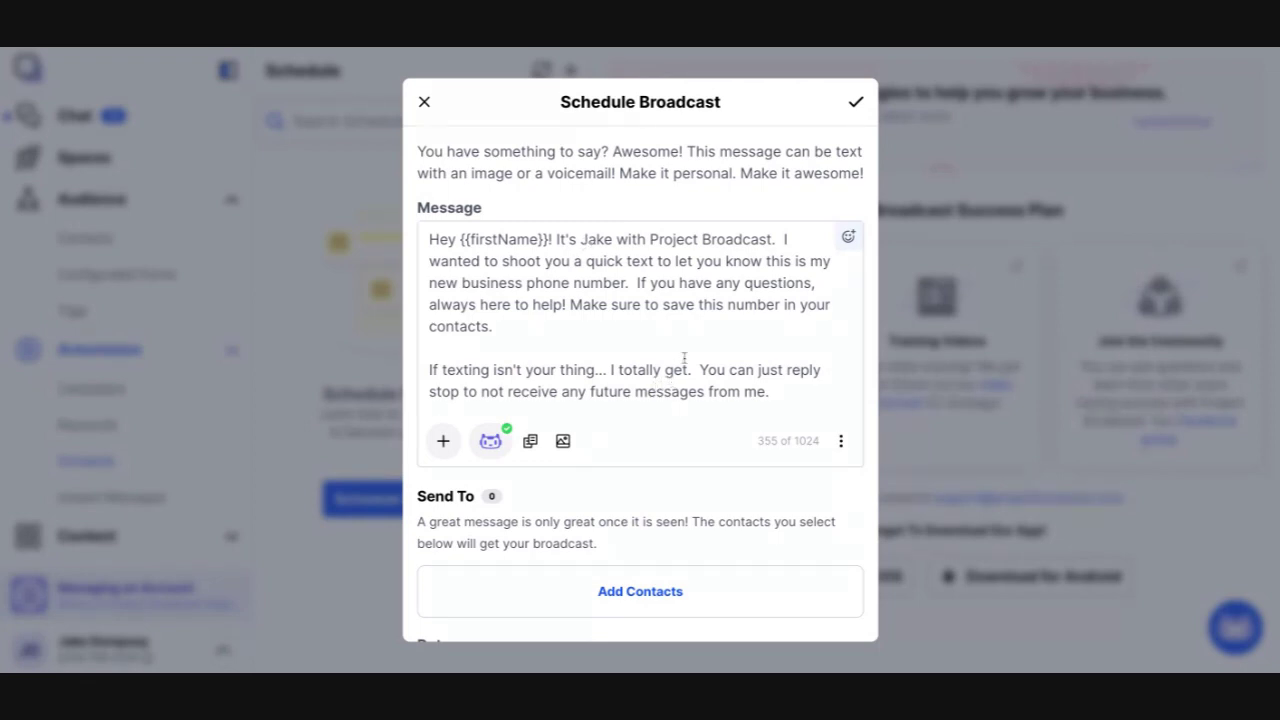
Step: Search the emojis for "wa" and insert two waving hands after "Project Broadcast" in the first sentence
{"action": "left_click", "coordinate": [771, 240]}
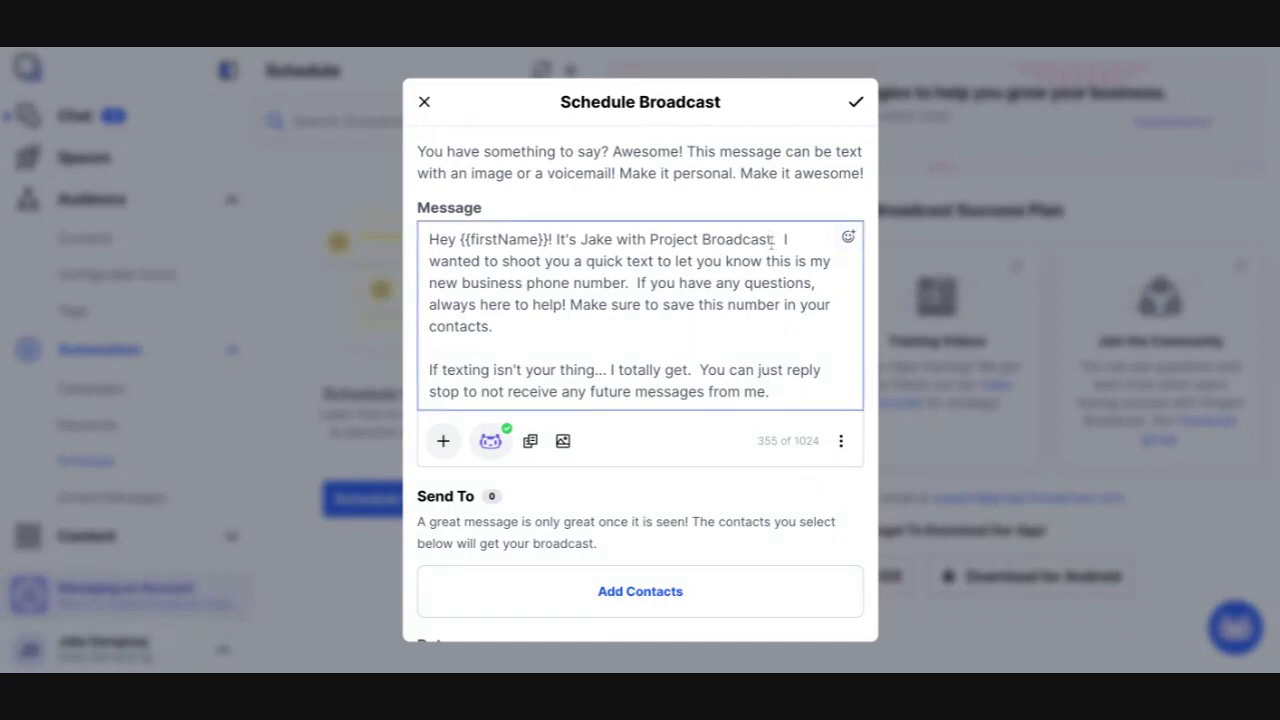
{"action": "left_click", "coordinate": [848, 240]}
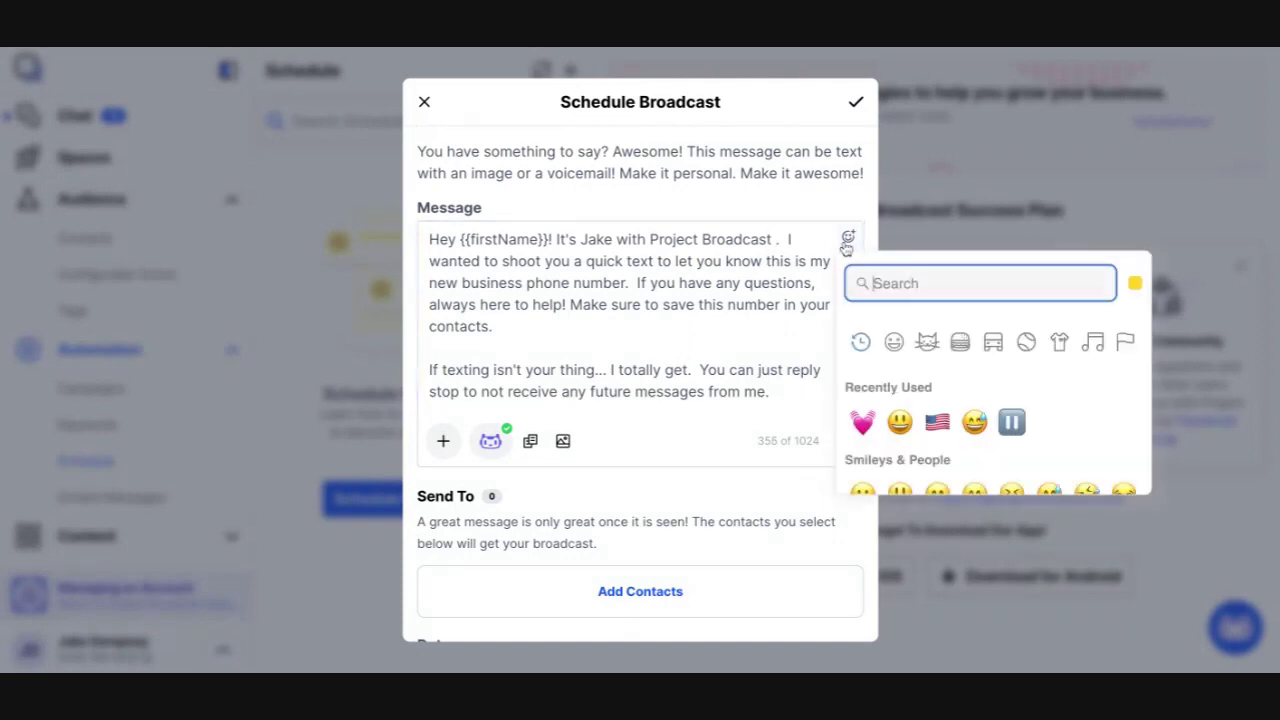
{"action": "type", "text": "wa"}
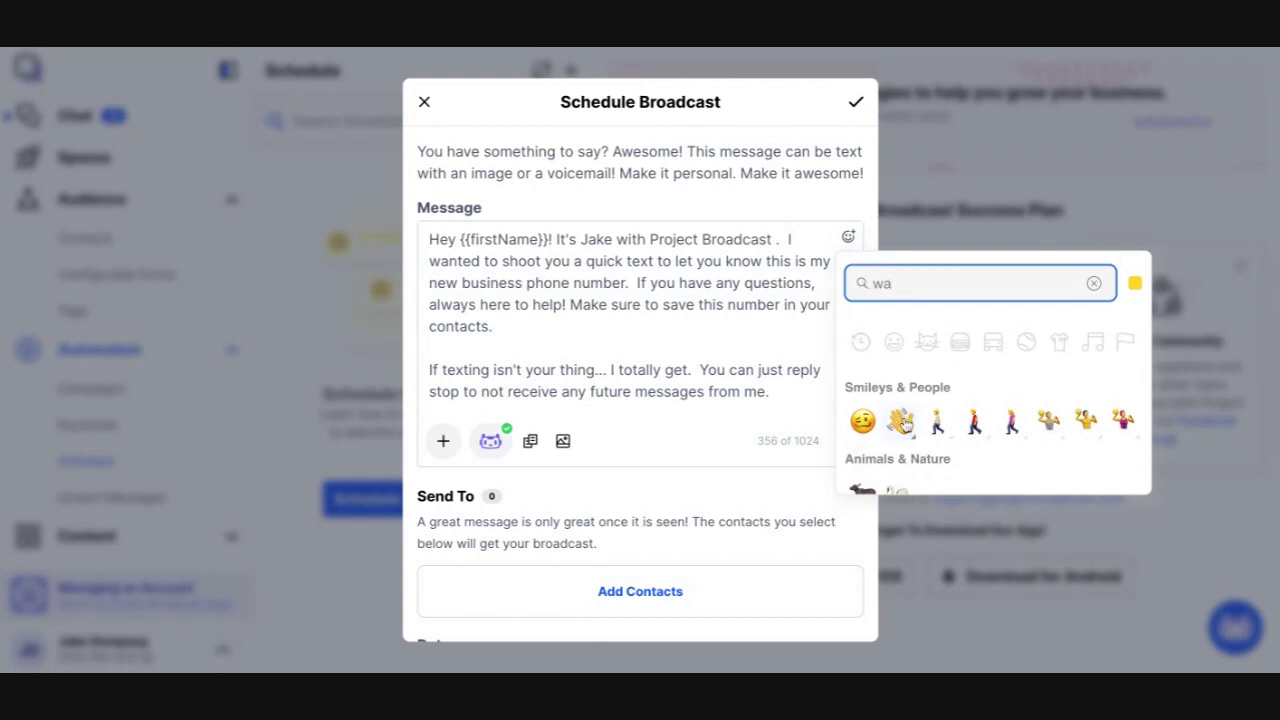
{"action": "left_click", "coordinate": [900, 421]}
{"action": "left_click", "coordinate": [900, 421]}
{"action": "left_click", "coordinate": [747, 330]}
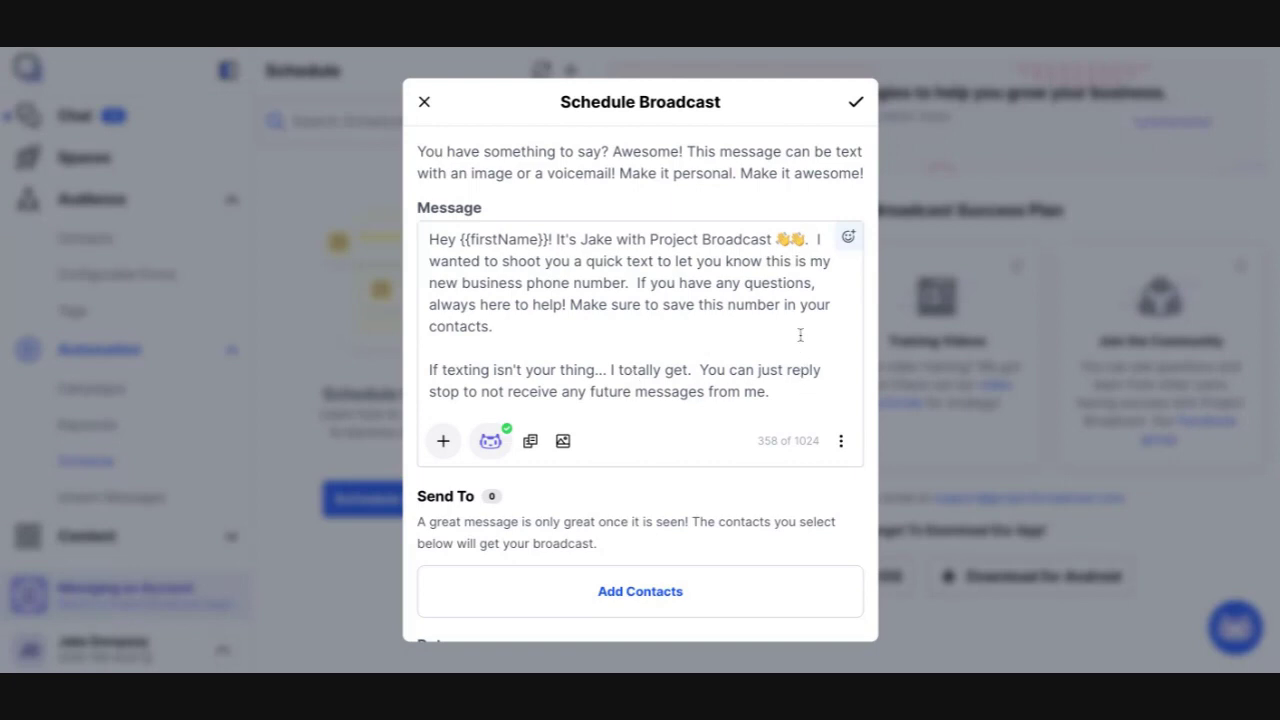
Step: Remove the two waving-hand emojis and the extra space after "Project Broadcast"
{"action": "left_click", "coordinate": [520, 328]}
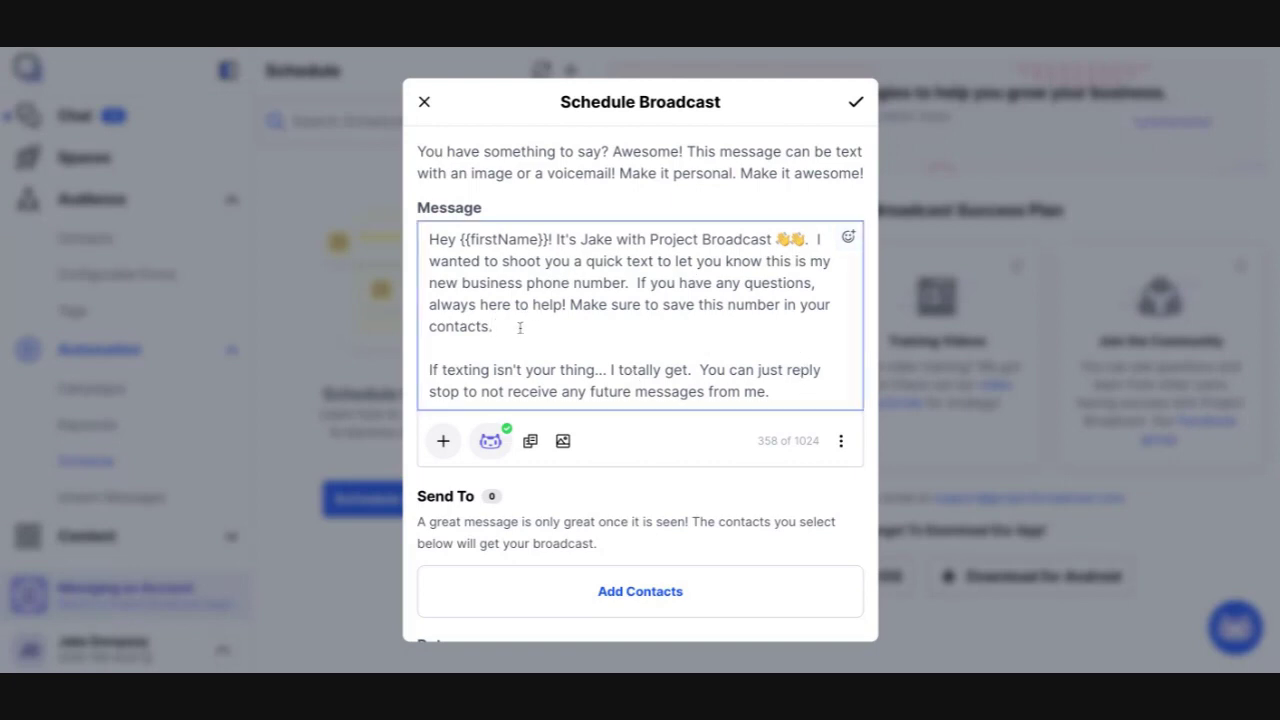
{"action": "left_click", "coordinate": [803, 240]}
{"action": "key", "text": "BackSpace"}
{"action": "key", "text": "BackSpace"}
{"action": "key", "text": "BackSpace"}
{"action": "key", "text": "BackSpace"}
Step: Attach the sender's portrait photo to the broadcast message
{"action": "left_click", "coordinate": [567, 446]}
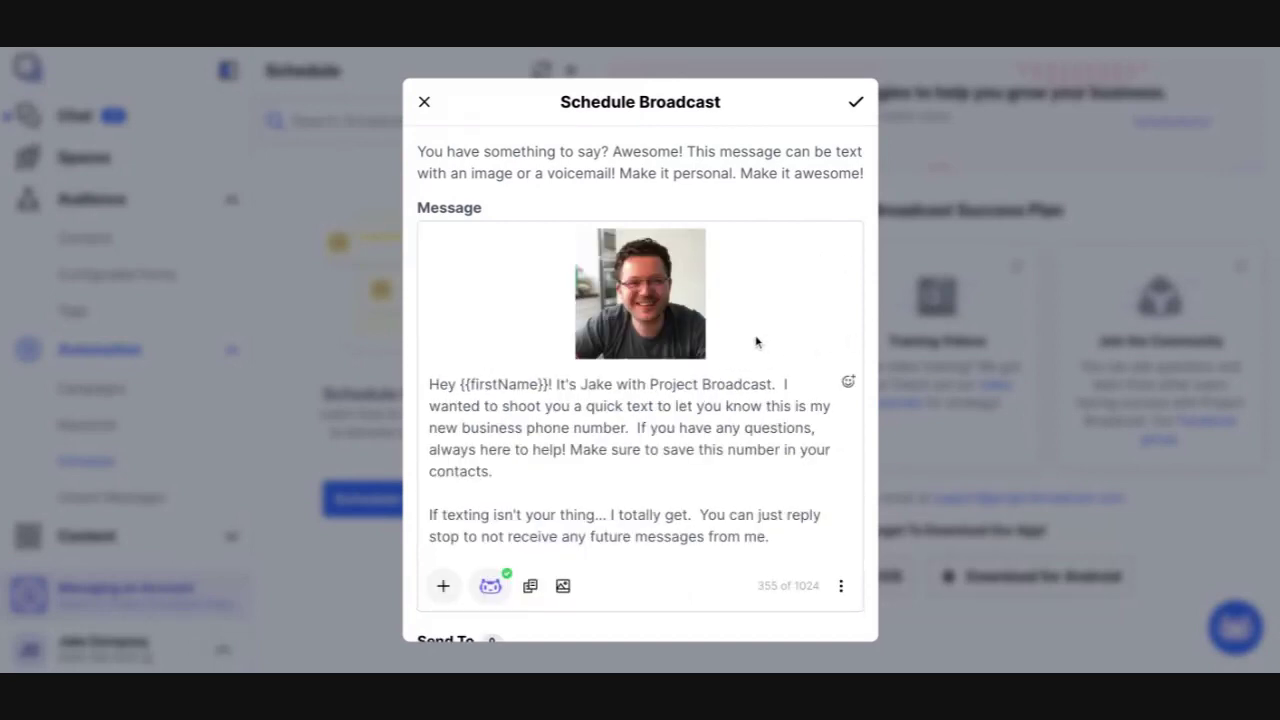
{"action": "scroll", "coordinate": [756, 342], "scroll_direction": "down", "scroll_amount": 2}
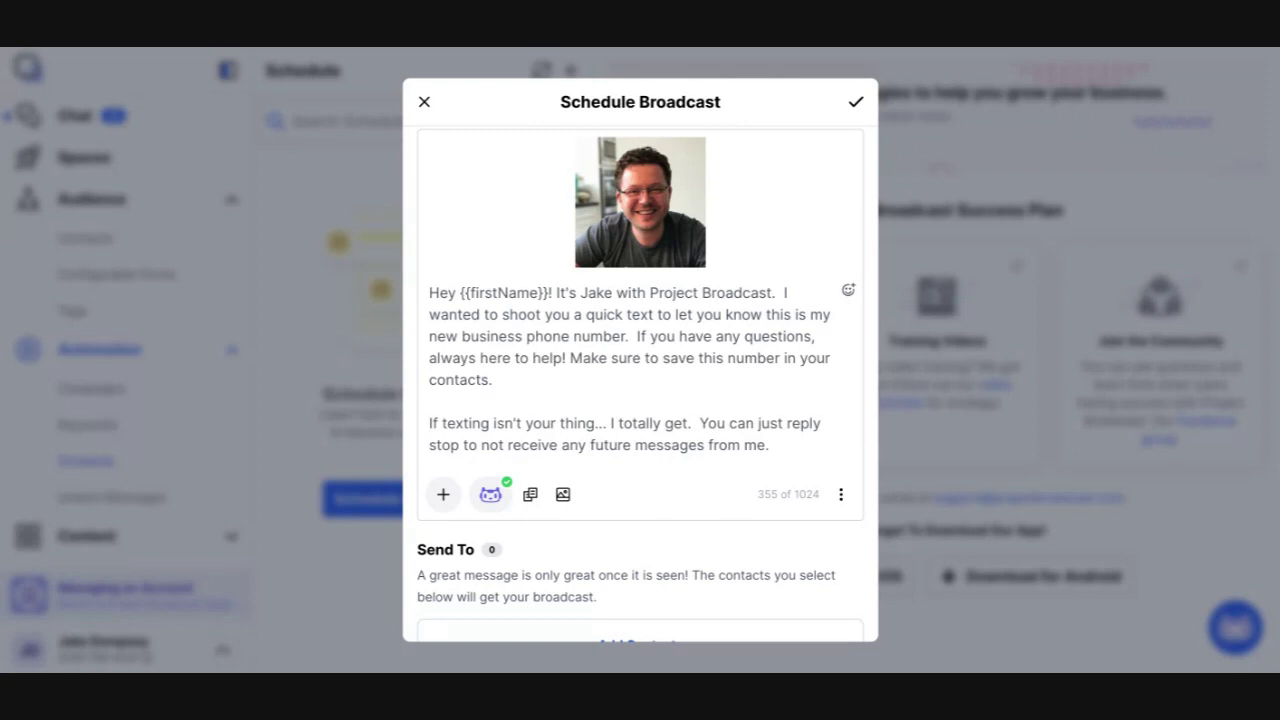
{"action": "left_click", "coordinate": [777, 294]}
{"action": "key", "text": "shift+Home"}
{"action": "left_click", "coordinate": [779, 294]}
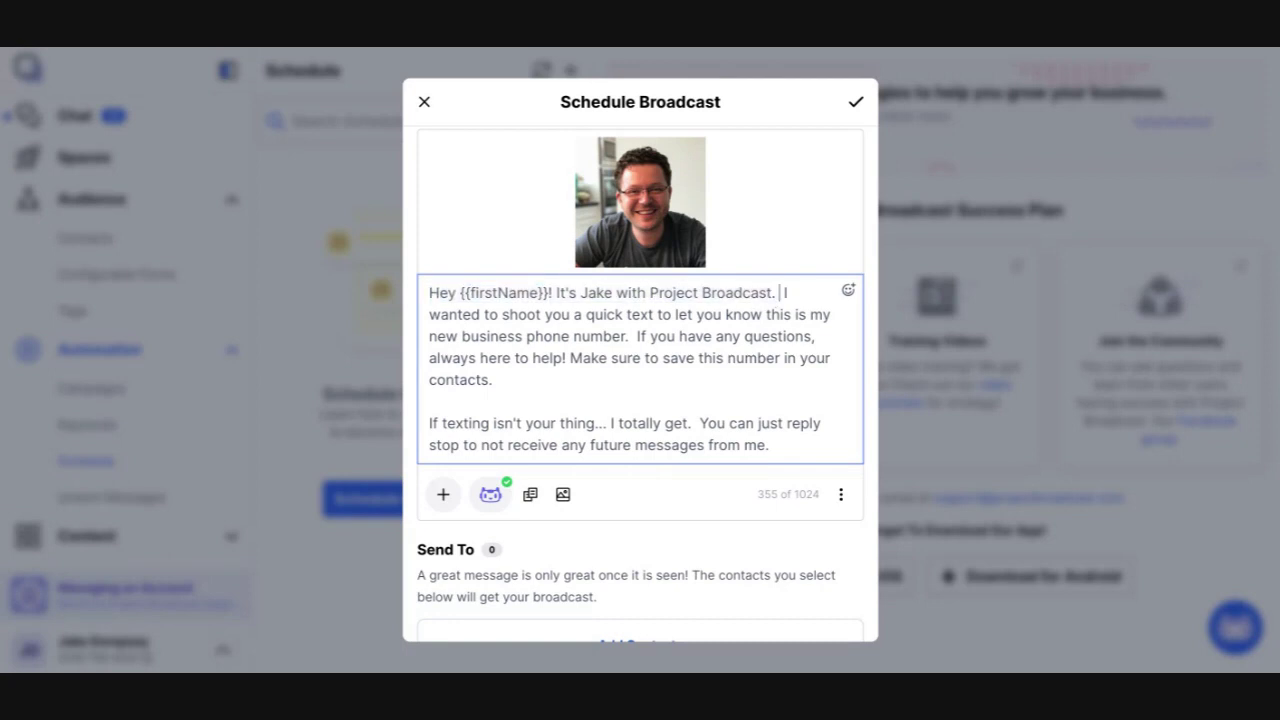
Step: Review the introduction paragraph and the opt-out paragraph of the broadcast message
{"action": "left_click", "coordinate": [601, 381], "text": "shift"}
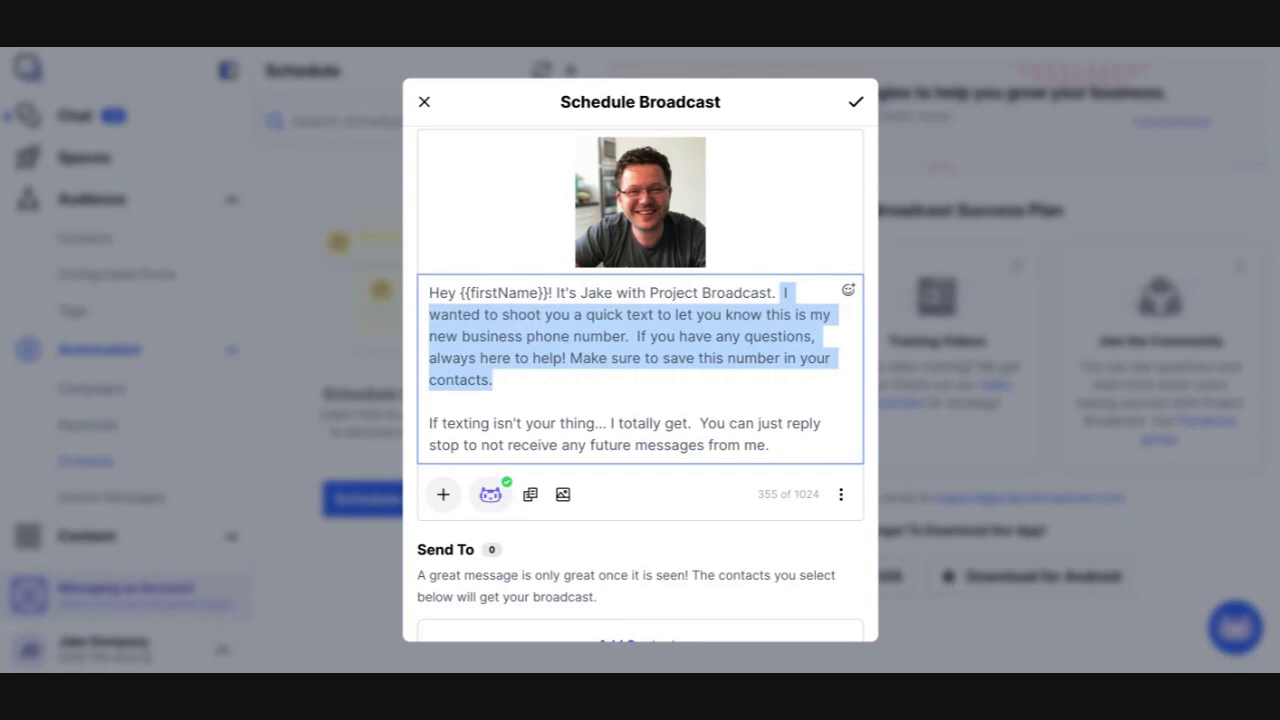
{"action": "left_click", "coordinate": [620, 445]}
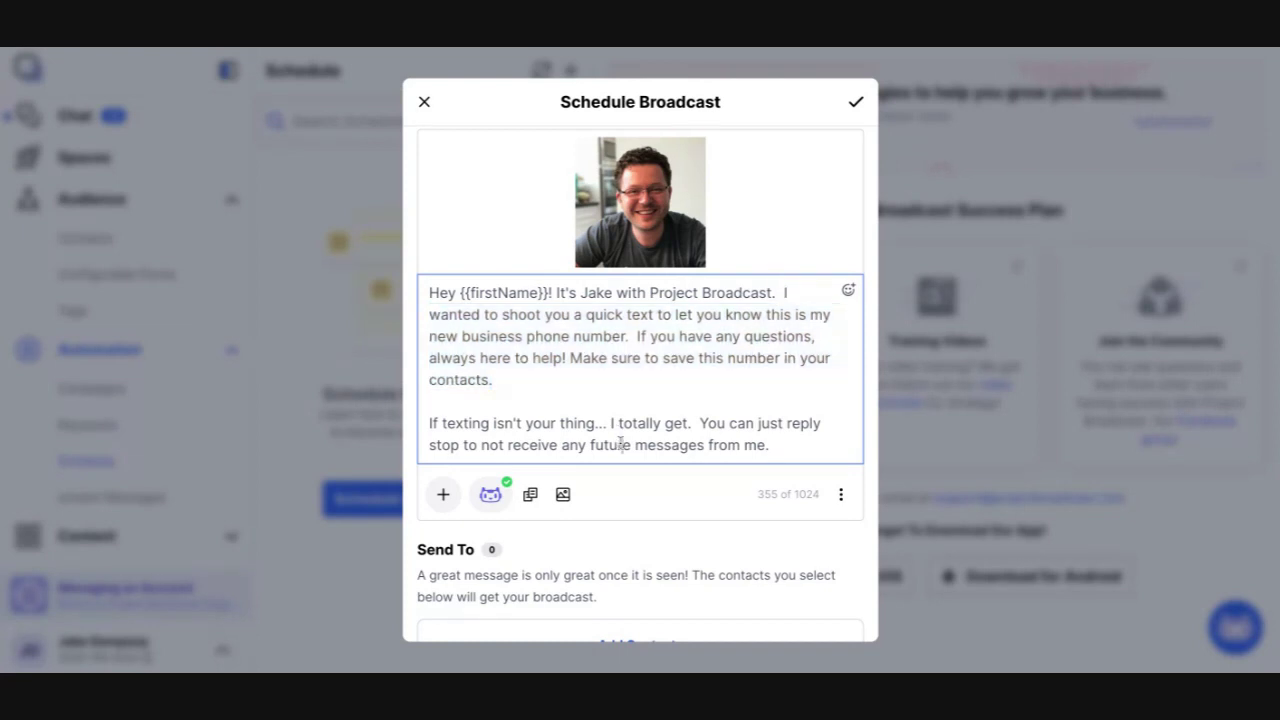
{"action": "left_click_drag", "start_coordinate": [770, 445], "coordinate": [429, 423]}
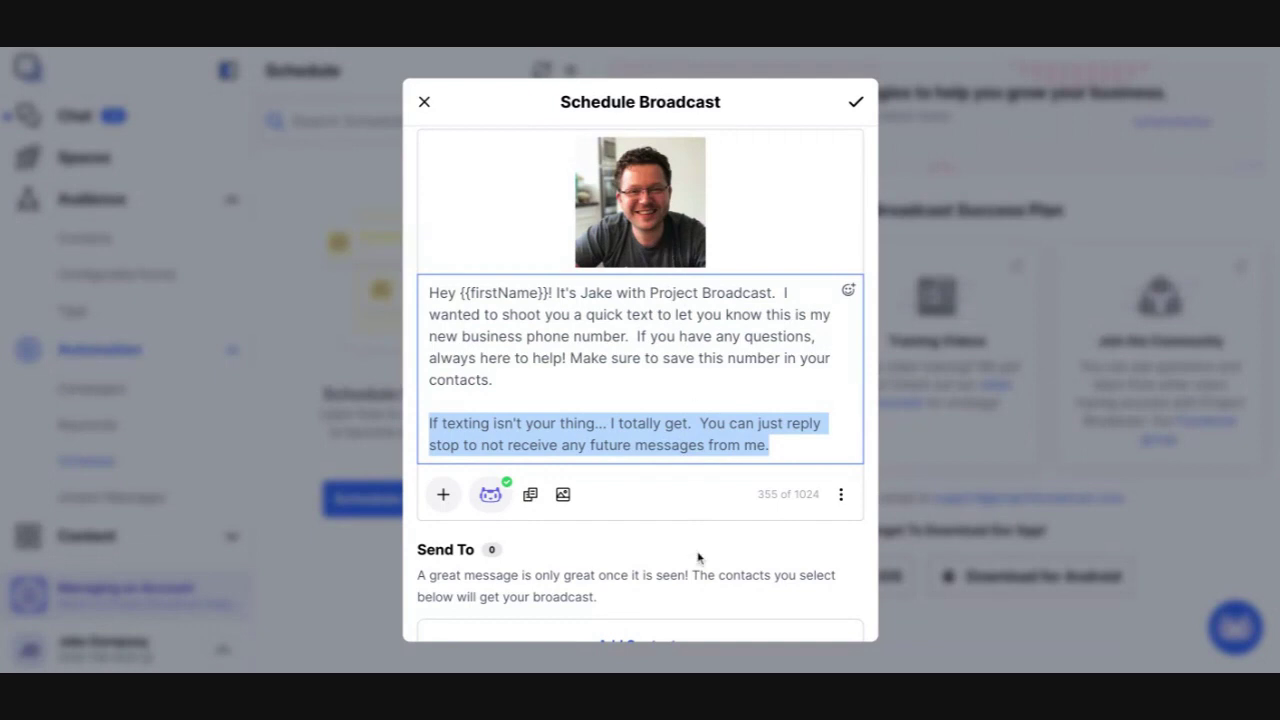
{"action": "scroll", "coordinate": [698, 557], "scroll_direction": "down", "scroll_amount": 1}
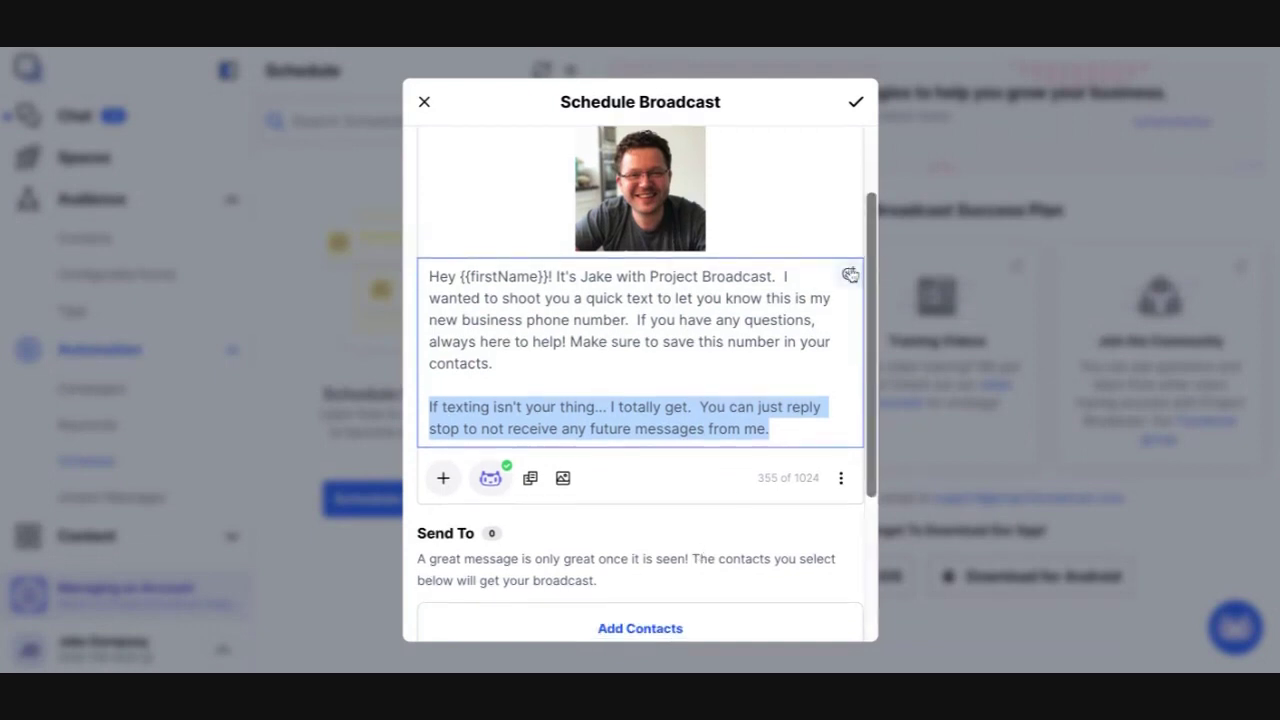
{"action": "left_click", "coordinate": [783, 345]}
{"action": "scroll", "coordinate": [762, 372], "scroll_direction": "down", "scroll_amount": 3}
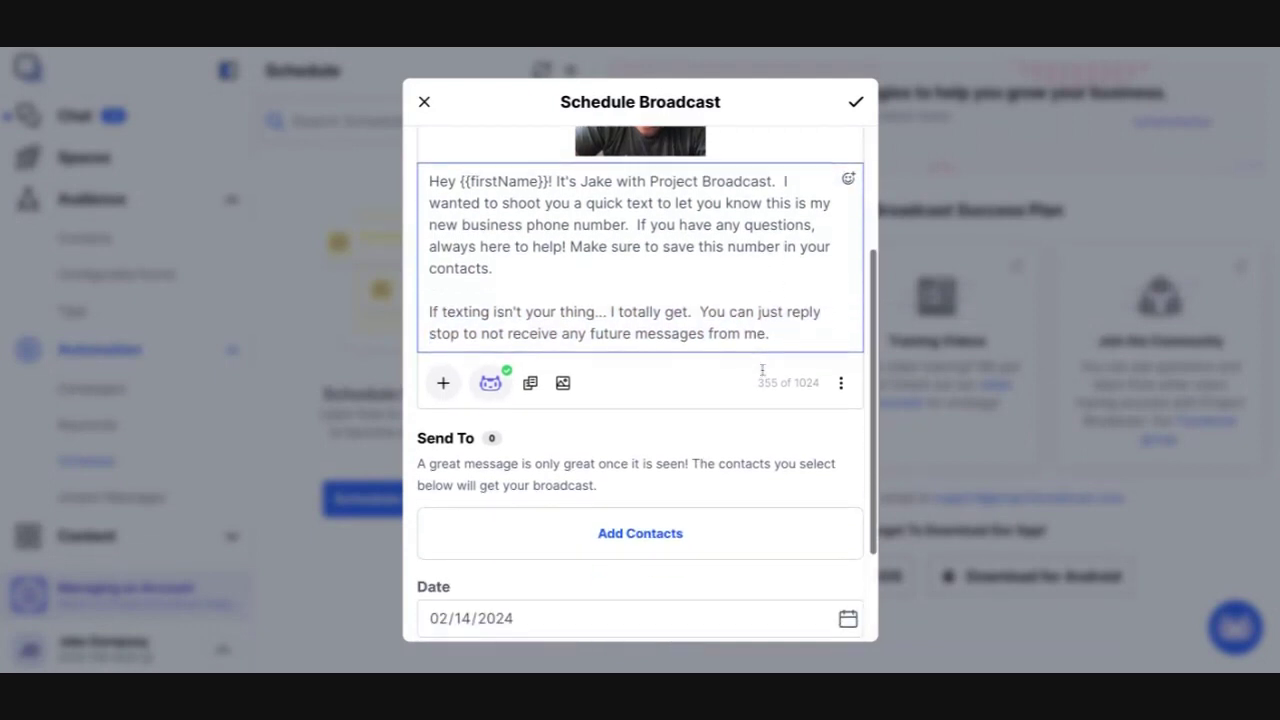
{"action": "scroll", "coordinate": [762, 372], "scroll_direction": "up", "scroll_amount": 2}
{"action": "scroll", "coordinate": [762, 370], "scroll_direction": "up", "scroll_amount": 2}
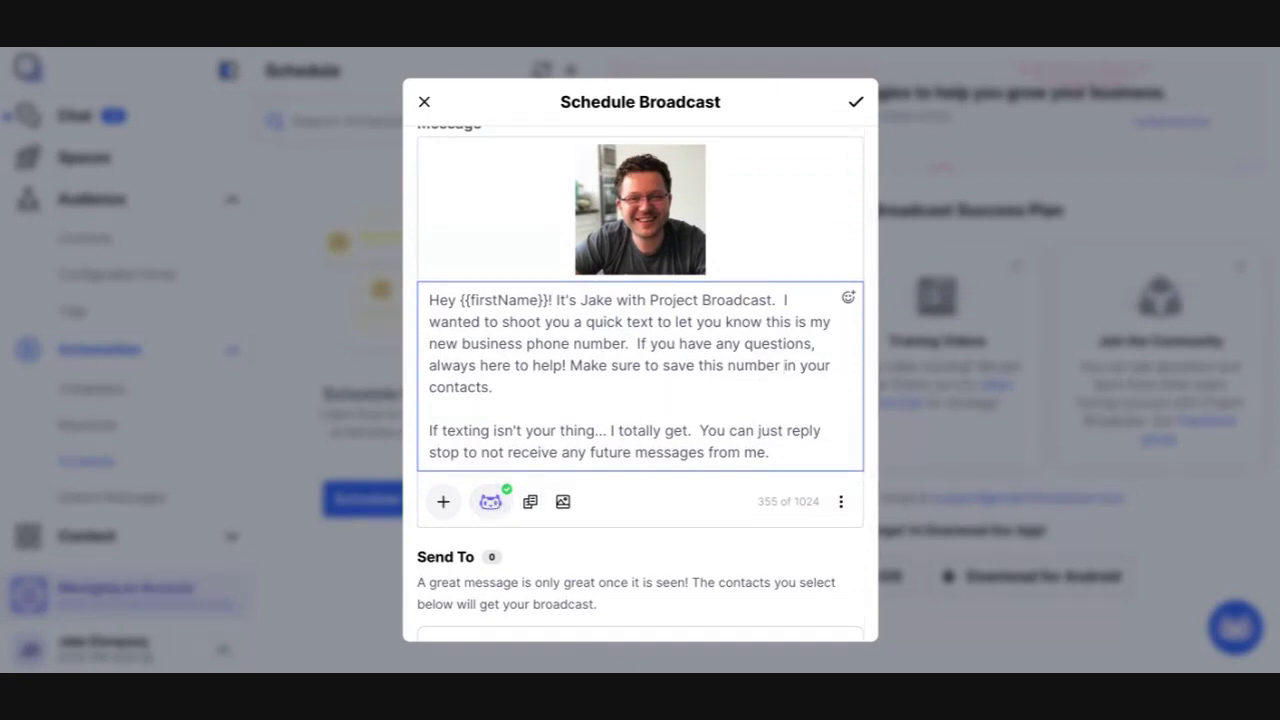
Step: Check AIVA's message strength rating and highlights for the broadcast message
{"action": "left_click", "coordinate": [490, 501]}
{"action": "left_click", "coordinate": [771, 148]}
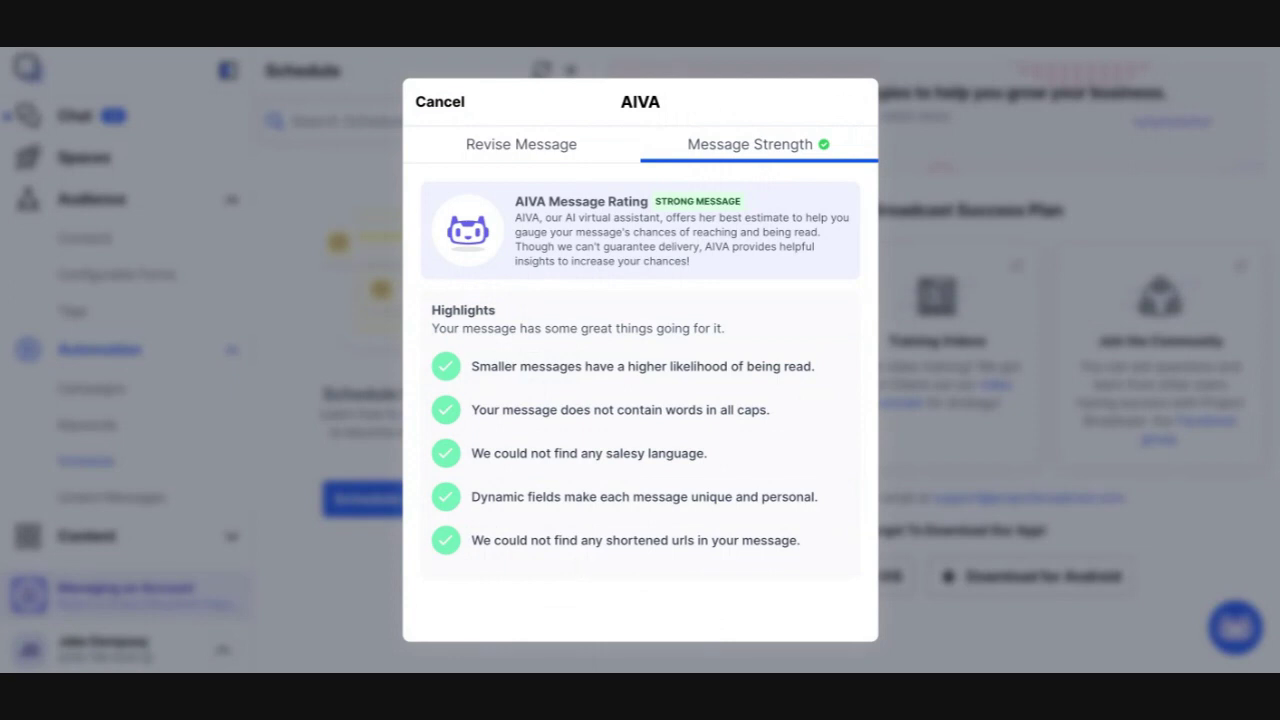
{"action": "left_click", "coordinate": [450, 104]}
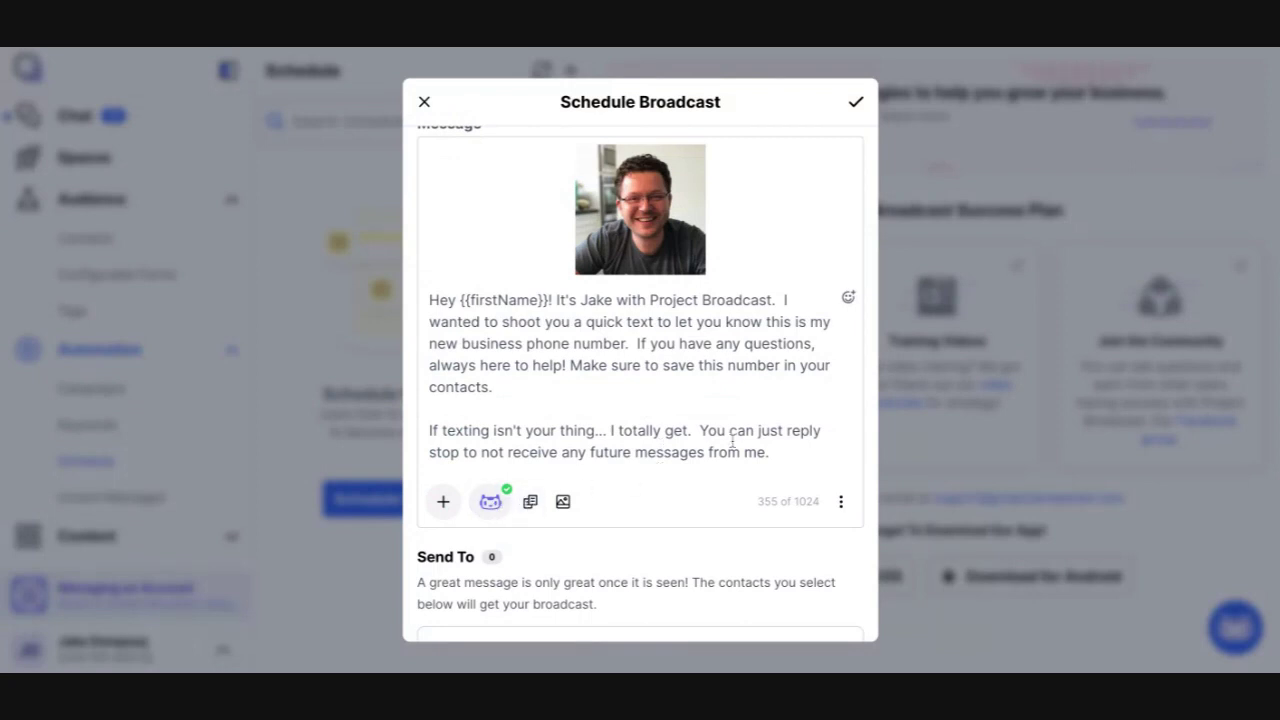
{"action": "scroll", "coordinate": [640, 380], "scroll_direction": "down", "scroll_amount": 5}
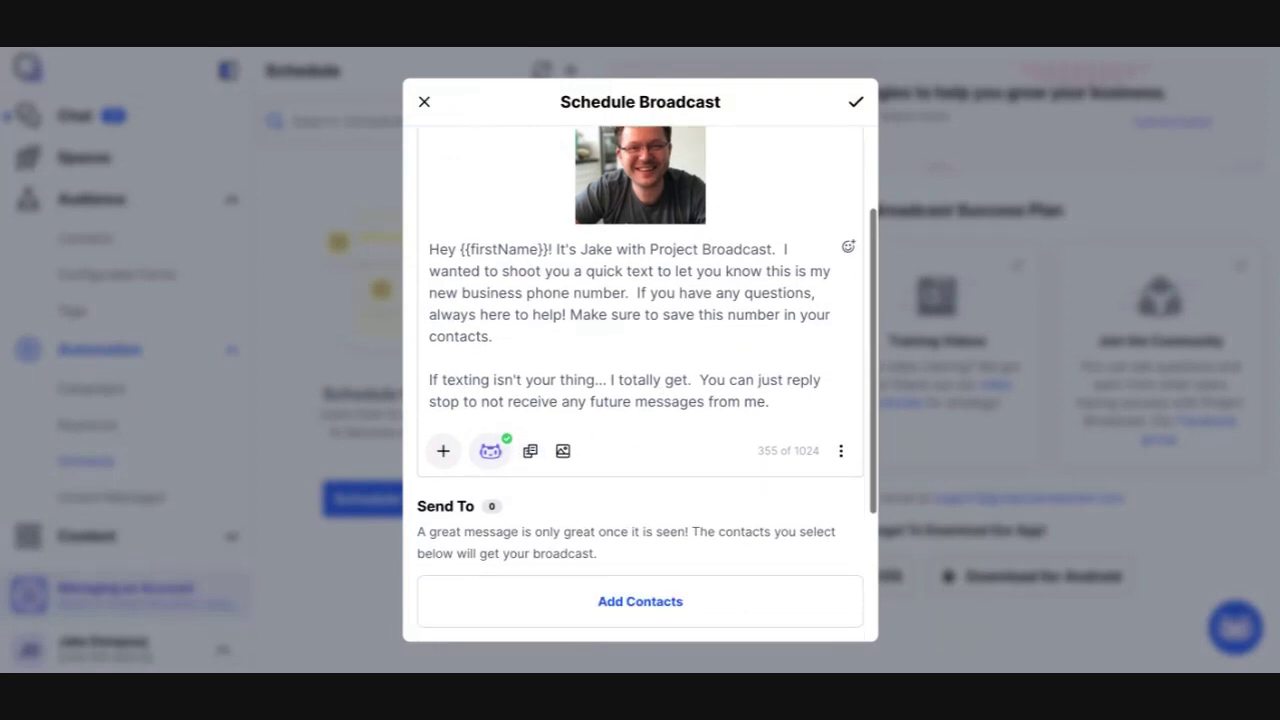
{"action": "scroll", "coordinate": [643, 408], "scroll_direction": "down", "scroll_amount": 1}
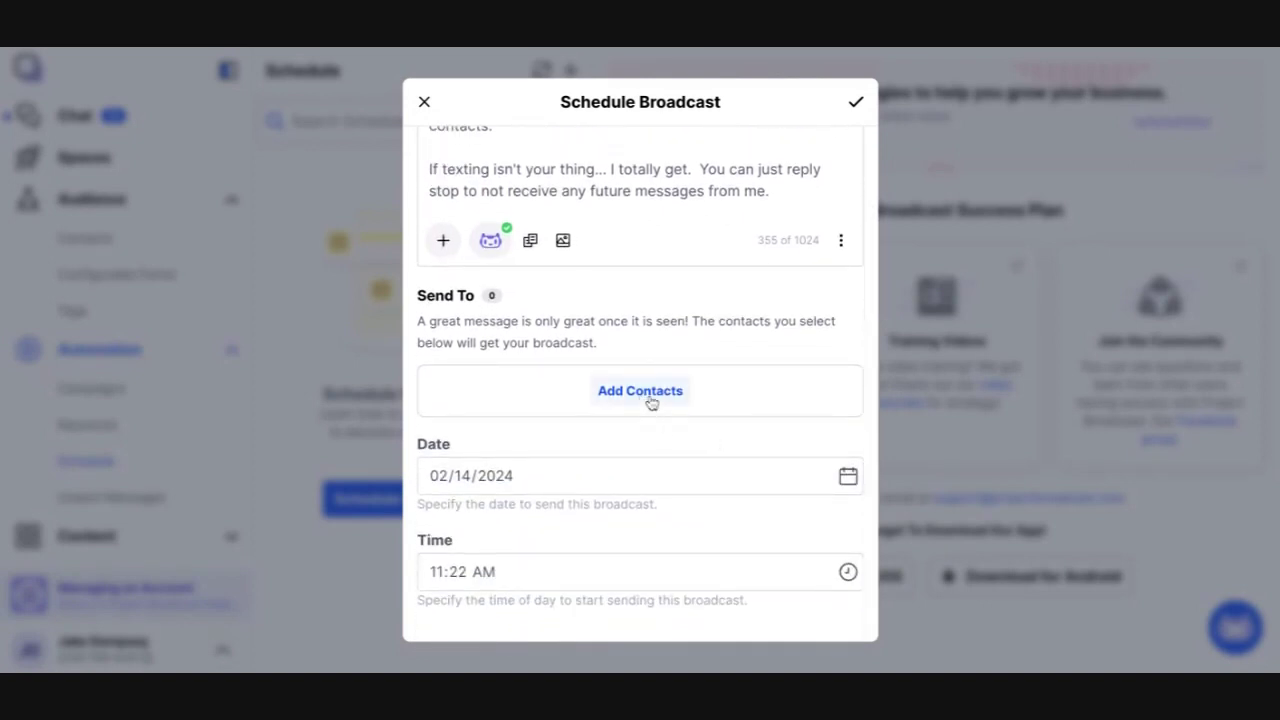
{"action": "left_click", "coordinate": [640, 391]}
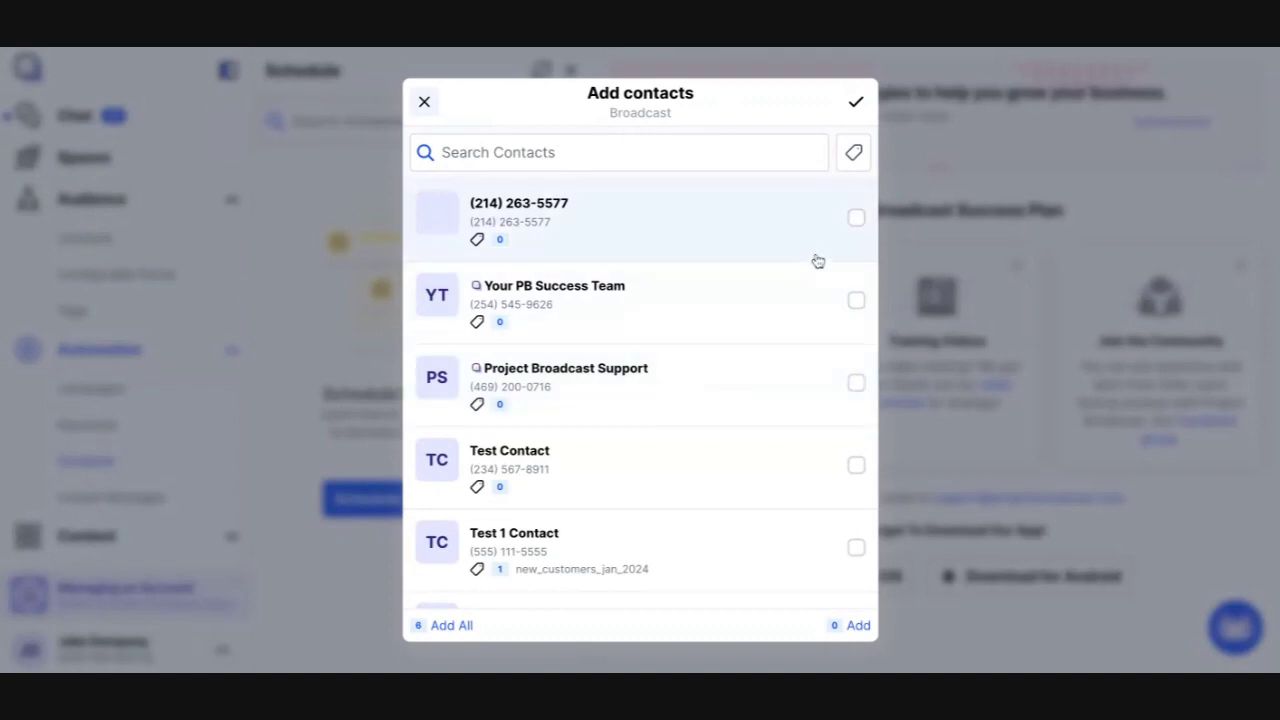
{"action": "left_click", "coordinate": [856, 217]}
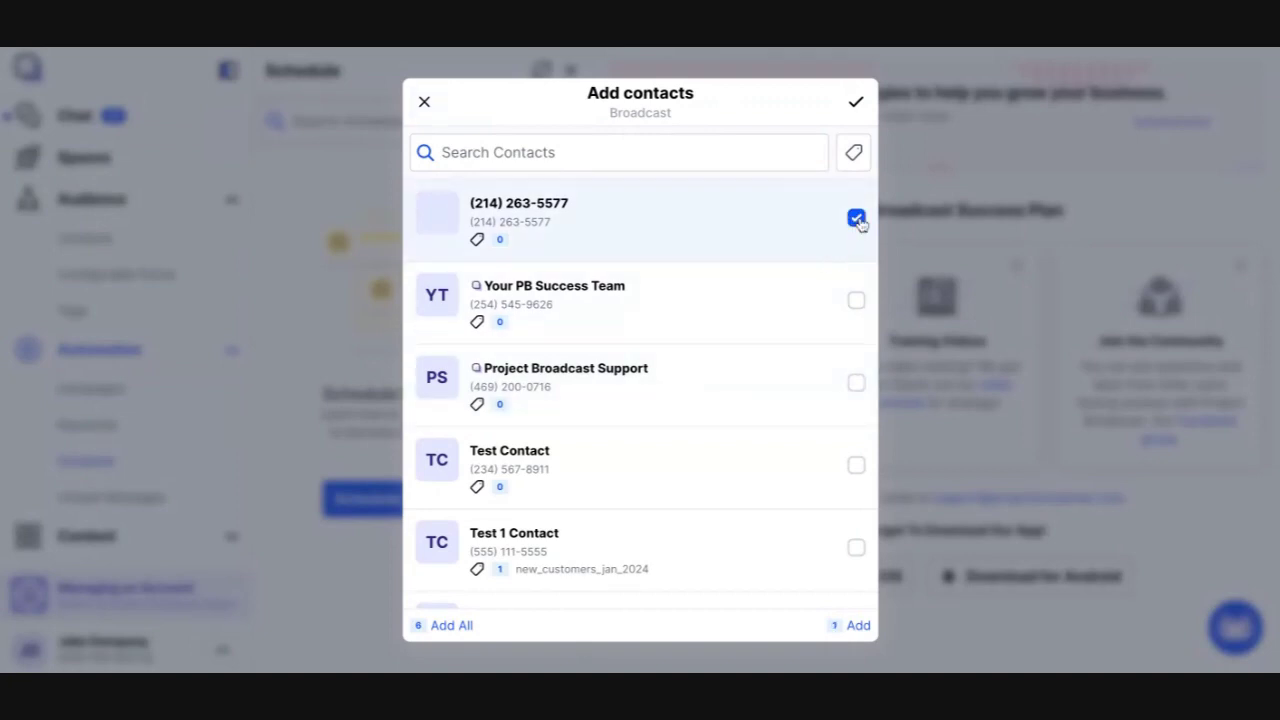
{"action": "left_click", "coordinate": [856, 465]}
{"action": "left_click", "coordinate": [856, 547]}
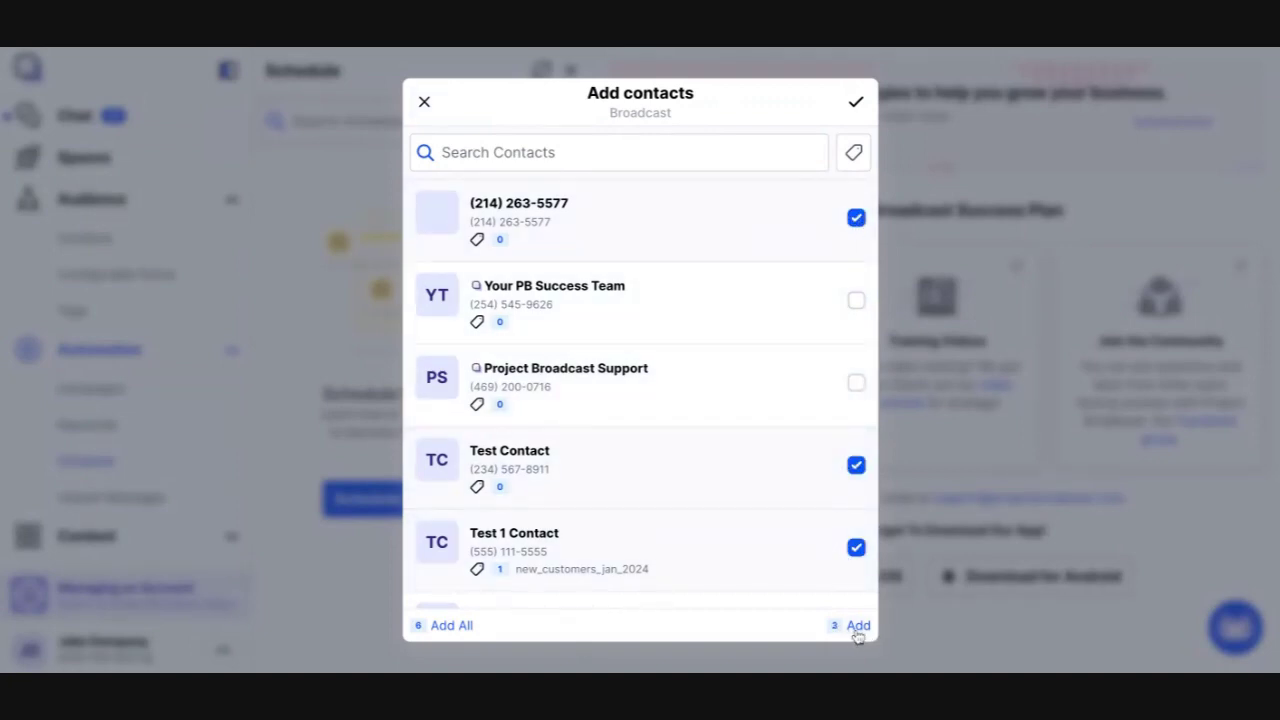
{"action": "left_click", "coordinate": [856, 547]}
{"action": "left_click", "coordinate": [856, 465]}
{"action": "left_click", "coordinate": [856, 218]}
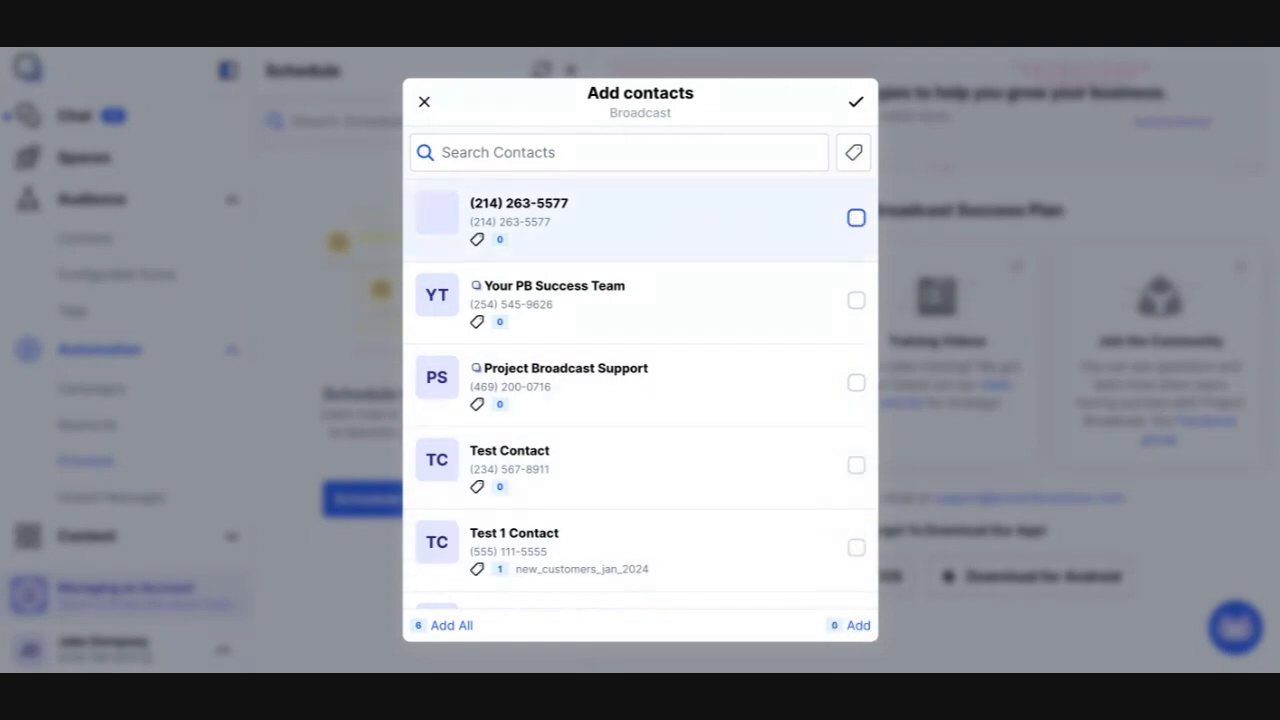
{"action": "left_click", "coordinate": [853, 157]}
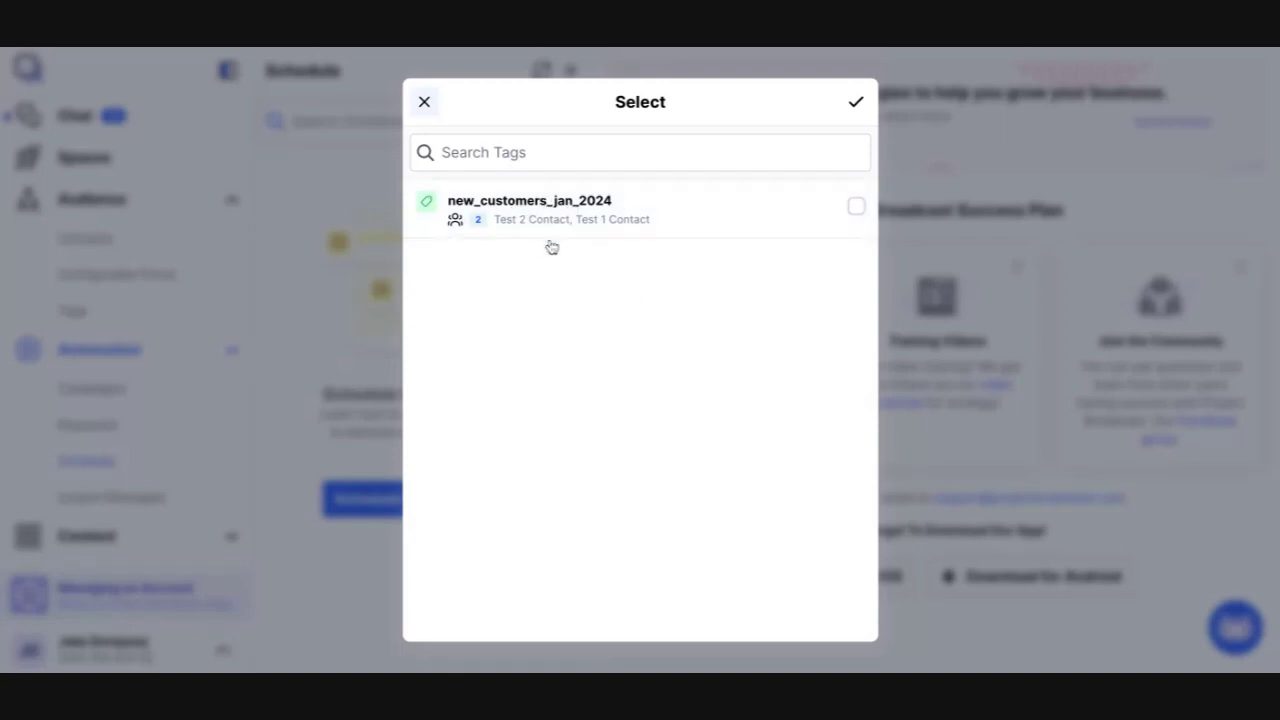
{"action": "left_click", "coordinate": [430, 106]}
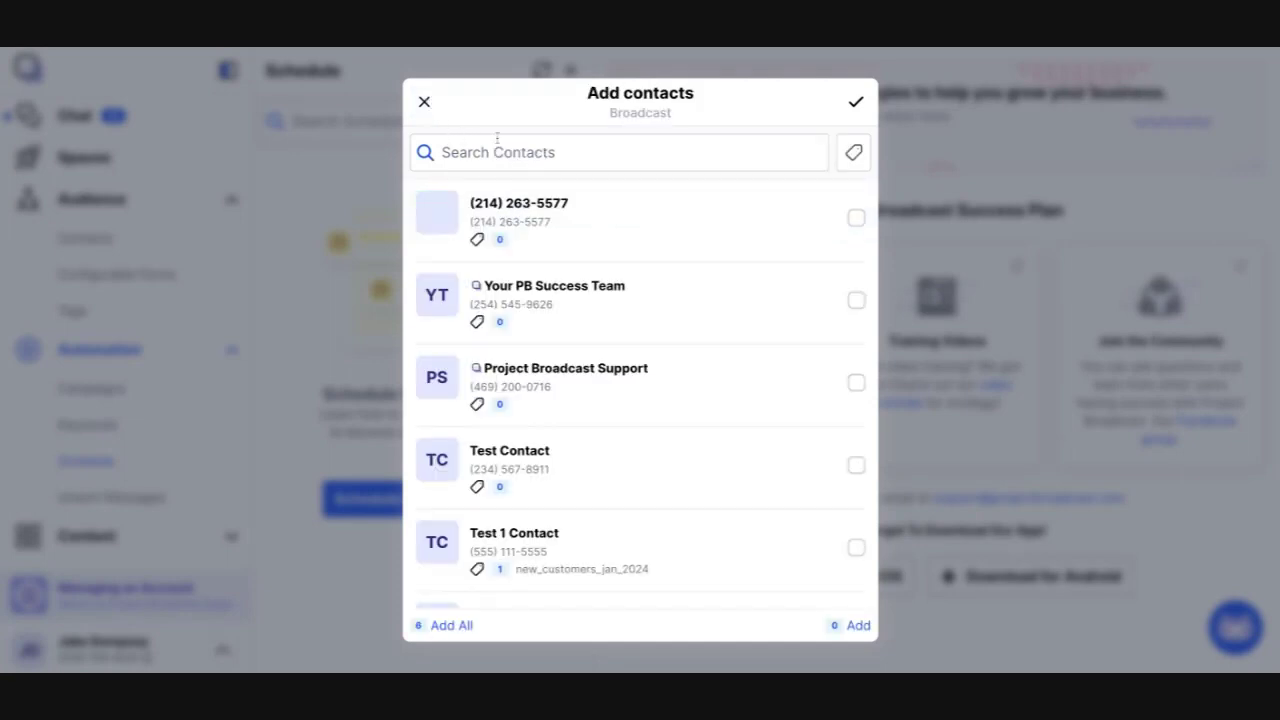
{"action": "left_click", "coordinate": [425, 106]}
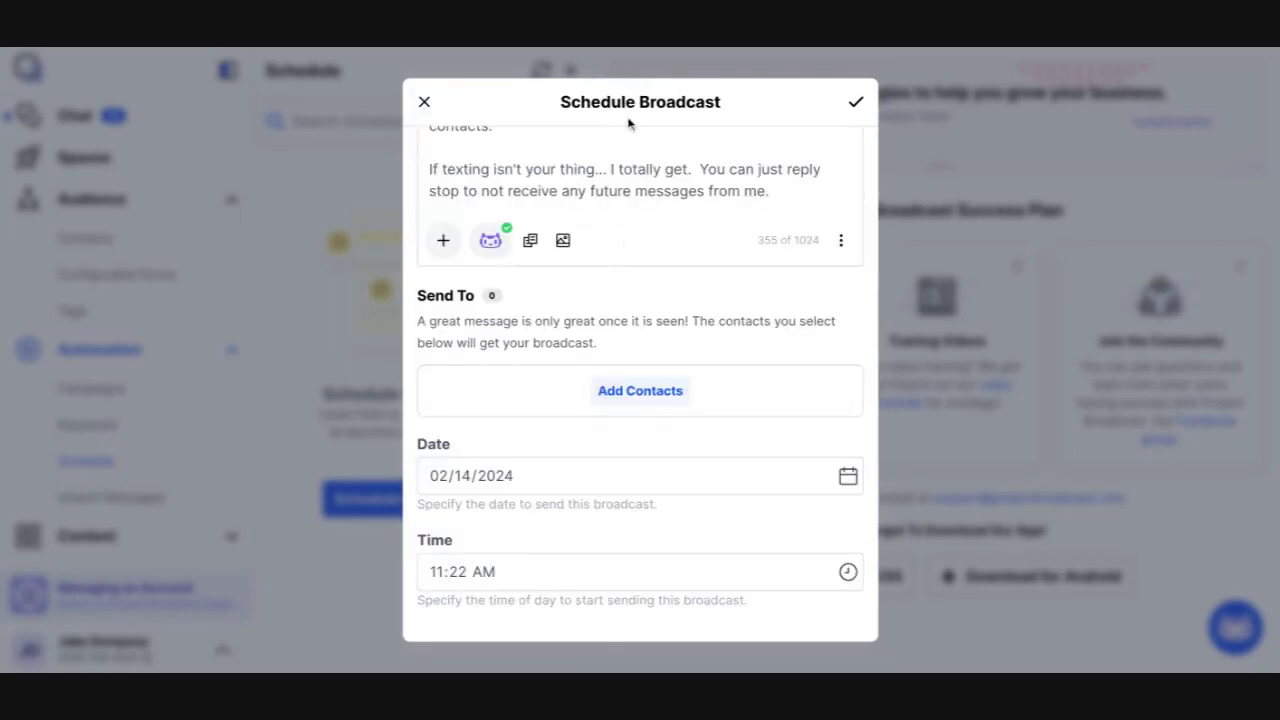
Step: Filter the contacts by the tag new_customers_jan_2024 and add all of them as recipients of the broadcast
{"action": "left_click", "coordinate": [641, 392]}
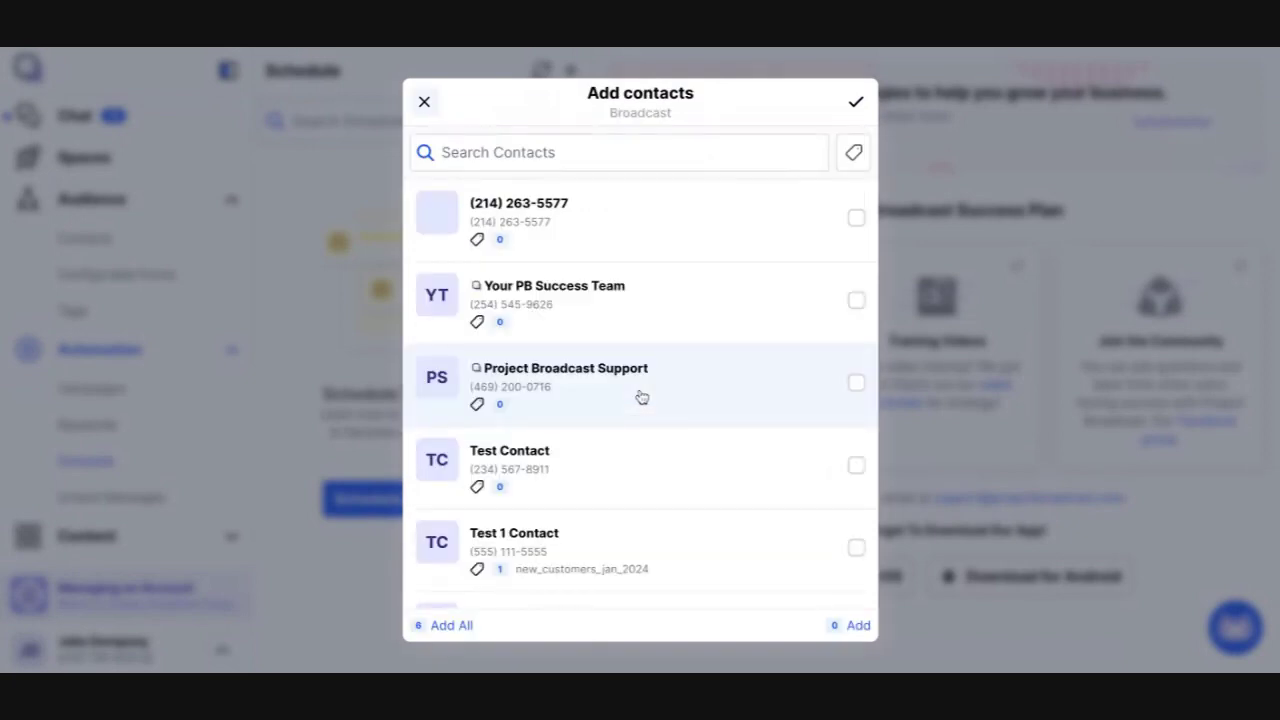
{"action": "left_click", "coordinate": [854, 155]}
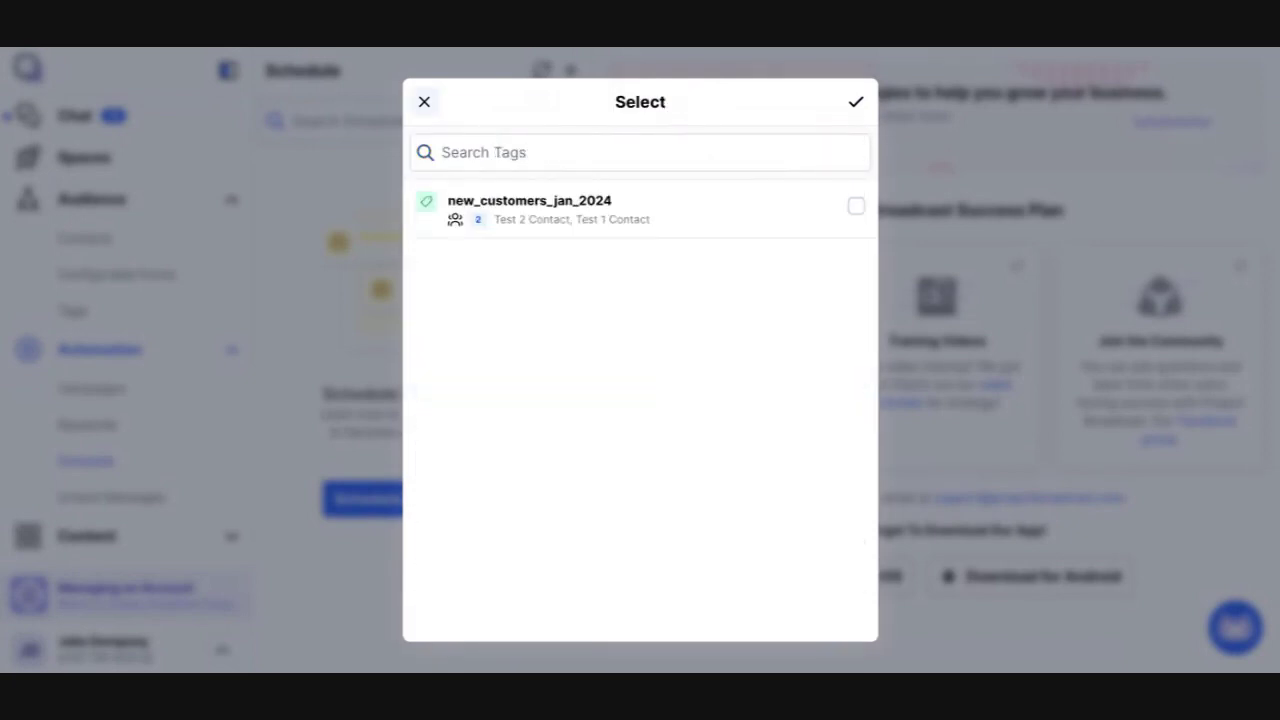
{"action": "left_click", "coordinate": [856, 207]}
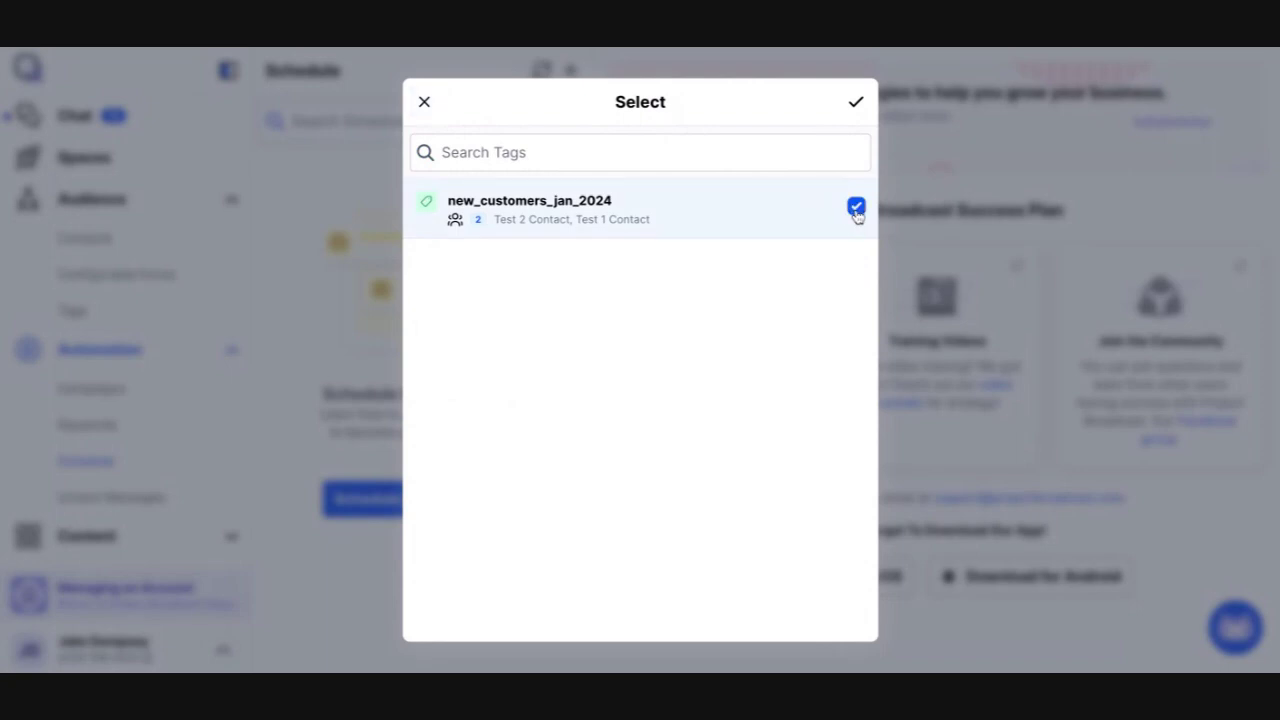
{"action": "left_click", "coordinate": [857, 104]}
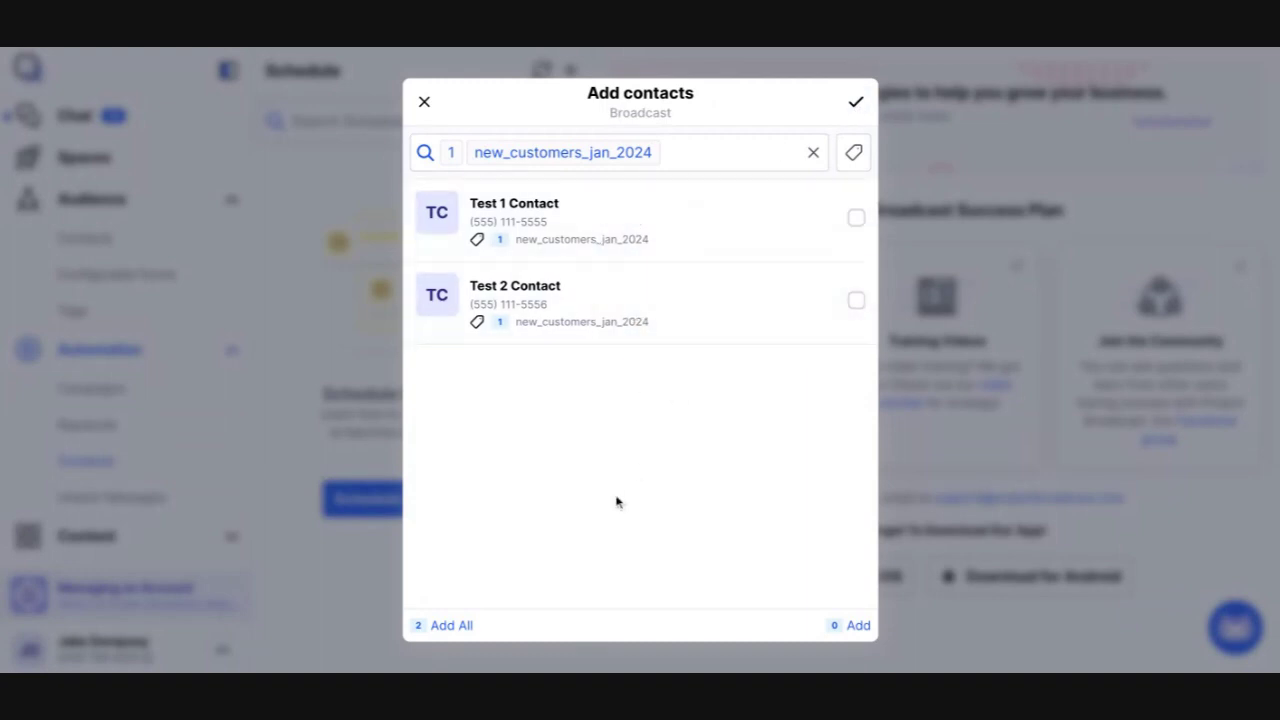
{"action": "left_click", "coordinate": [768, 220]}
{"action": "left_click", "coordinate": [800, 217]}
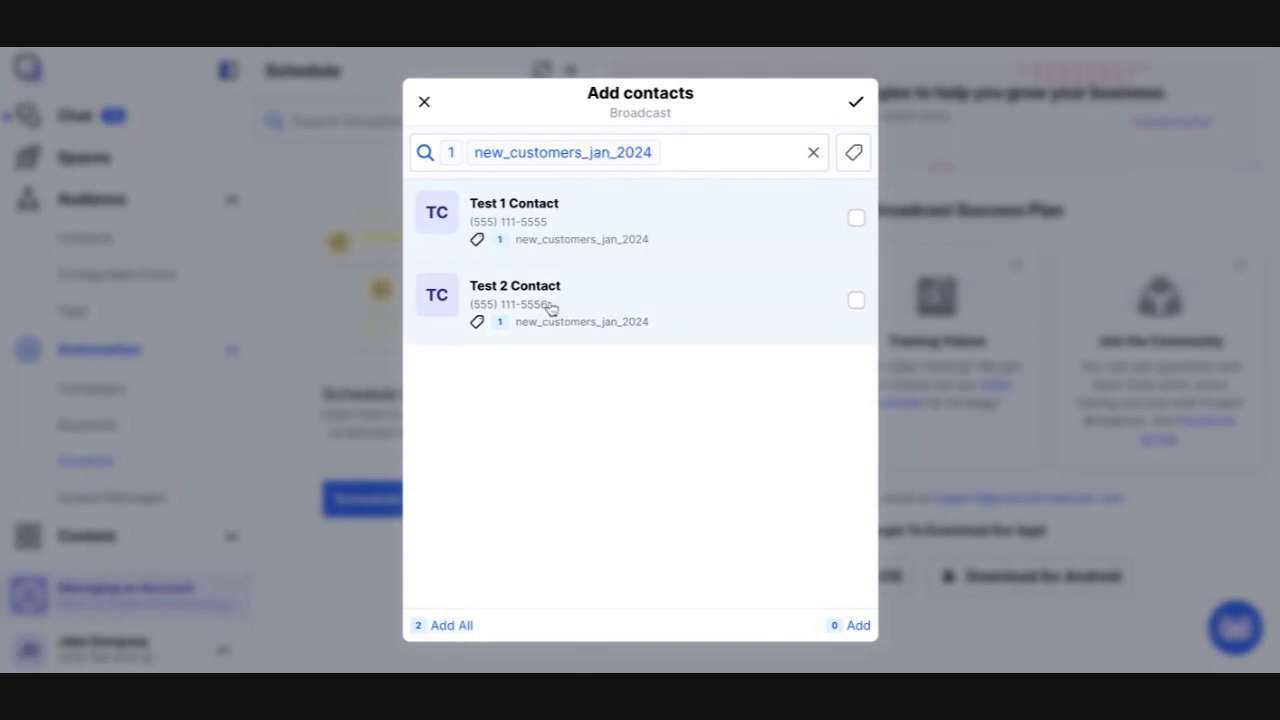
{"action": "left_click", "coordinate": [451, 625]}
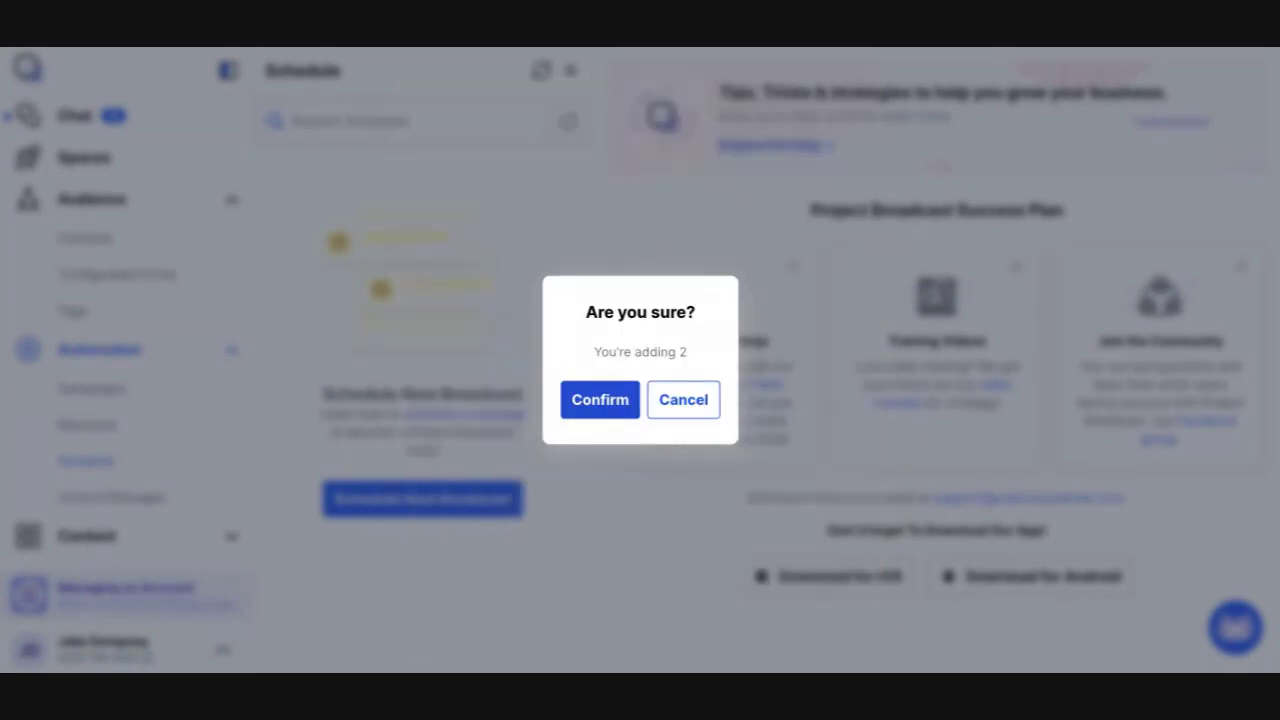
{"action": "left_click", "coordinate": [612, 405]}
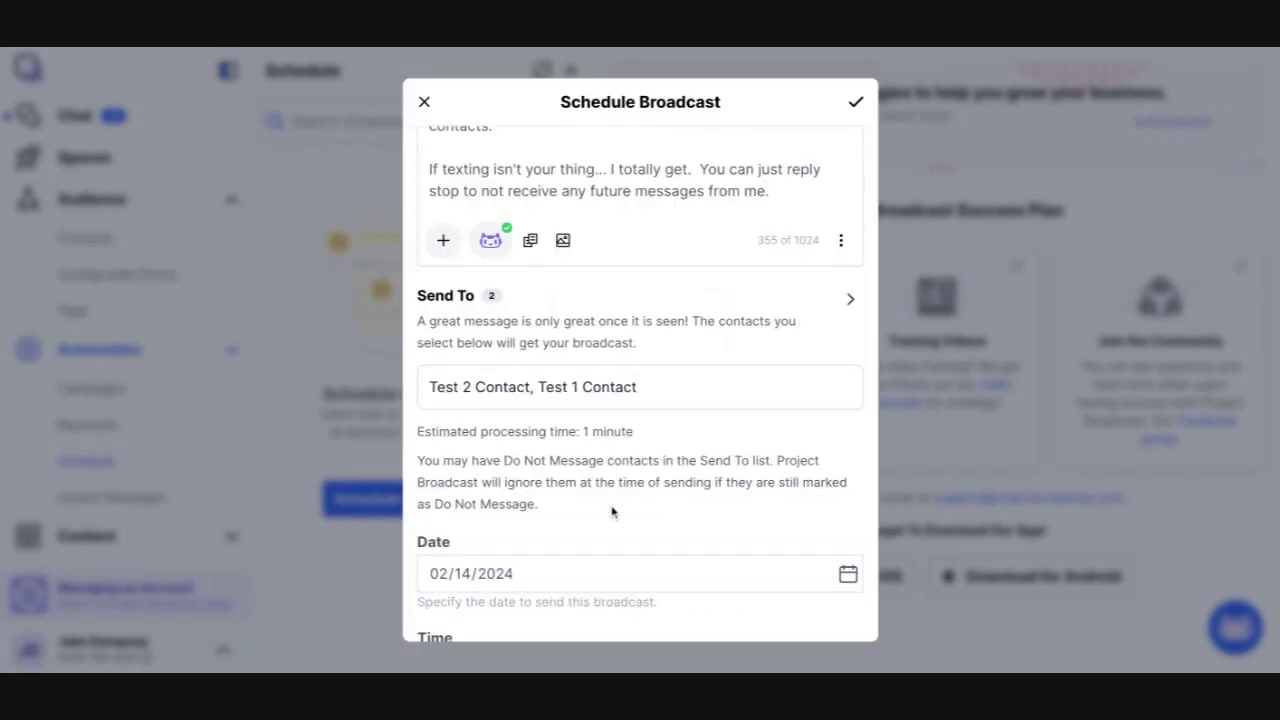
{"action": "left_click_drag", "start_coordinate": [446, 388], "coordinate": [668, 398]}
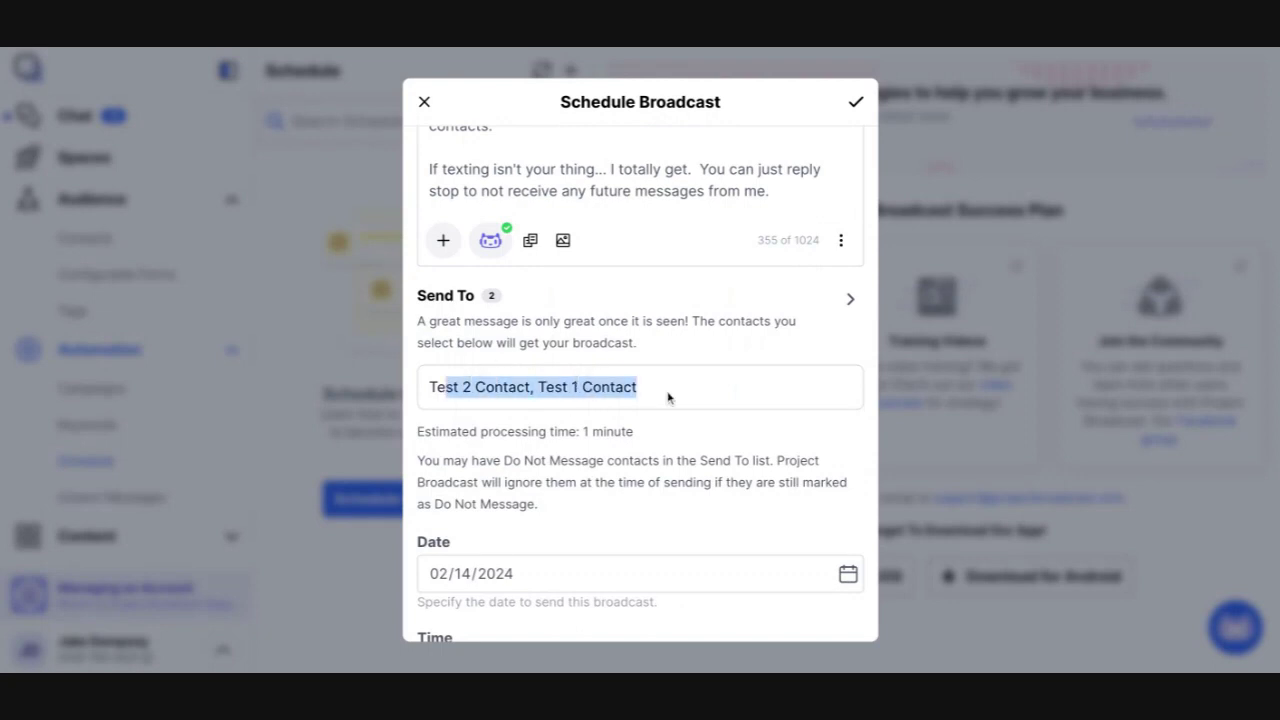
Step: Set the send date to 02/15/2024, save the scheduled broadcast and refresh the schedule list
{"action": "scroll", "coordinate": [674, 486], "scroll_direction": "down", "scroll_amount": 2}
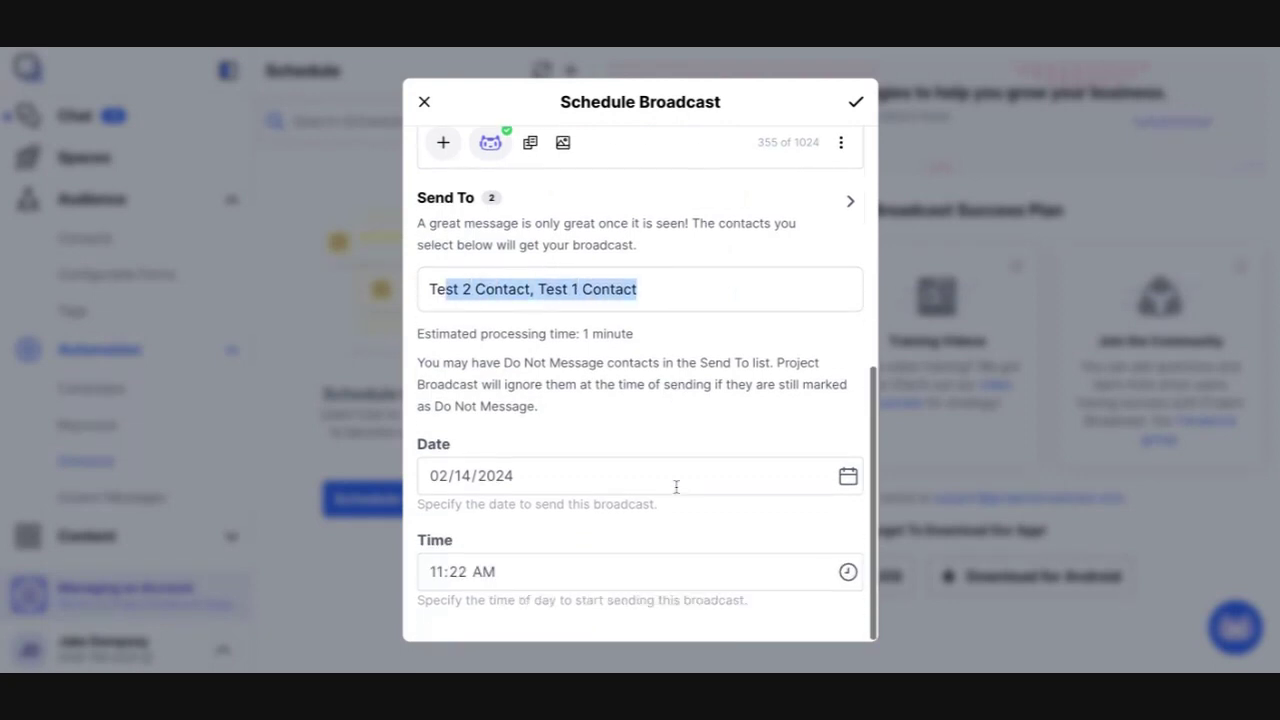
{"action": "scroll", "coordinate": [663, 474], "scroll_direction": "up", "scroll_amount": 1}
{"action": "scroll", "coordinate": [666, 494], "scroll_direction": "down", "scroll_amount": 1}
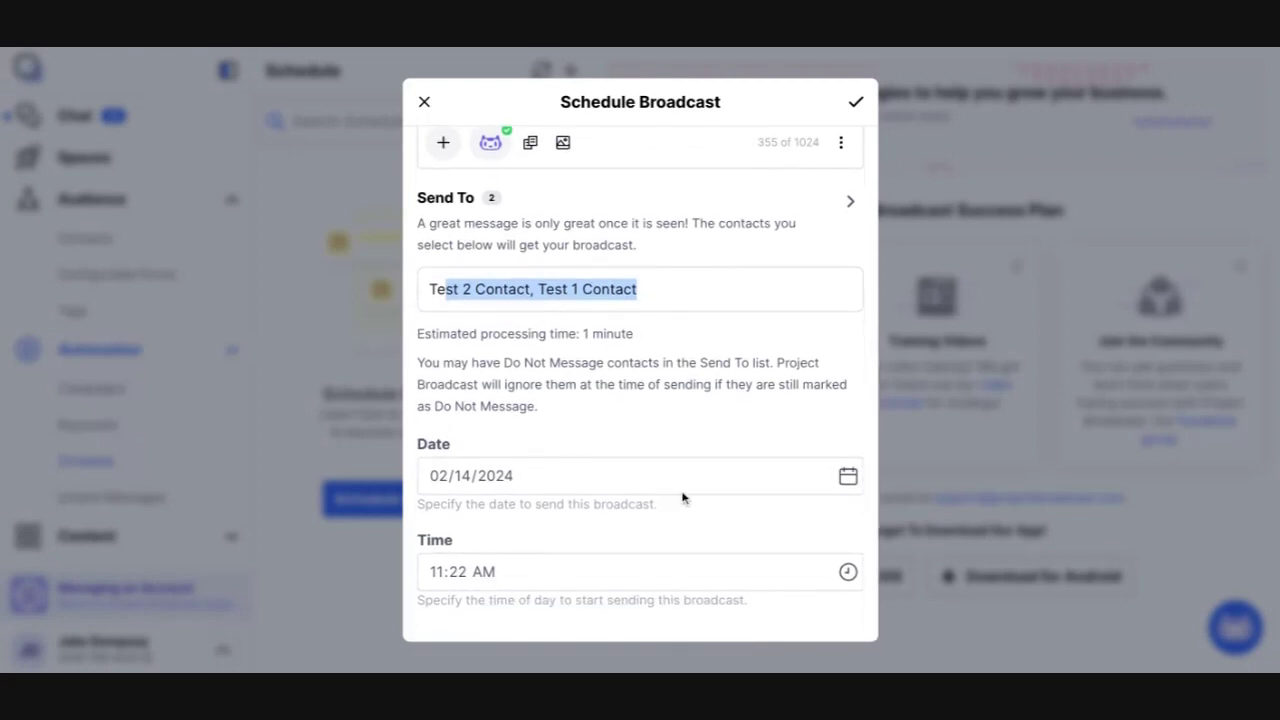
{"action": "left_click", "coordinate": [848, 481]}
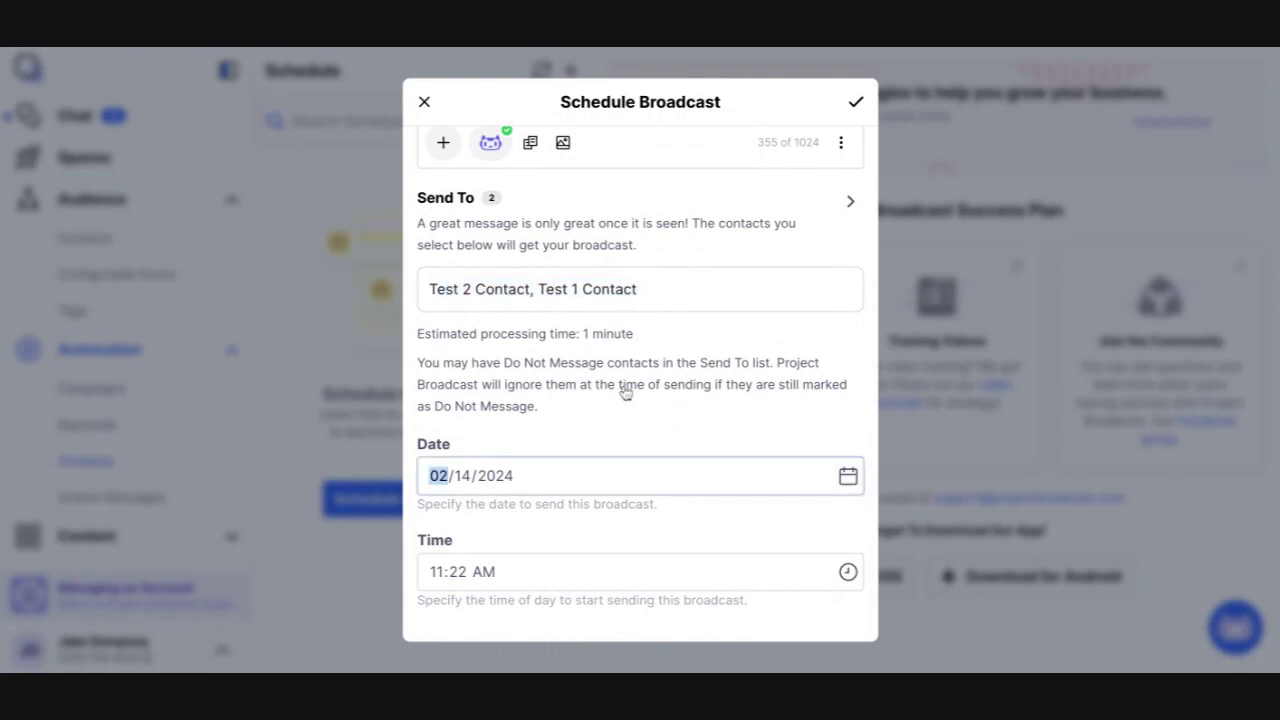
{"action": "left_click", "coordinate": [587, 537]}
{"action": "left_click", "coordinate": [858, 106]}
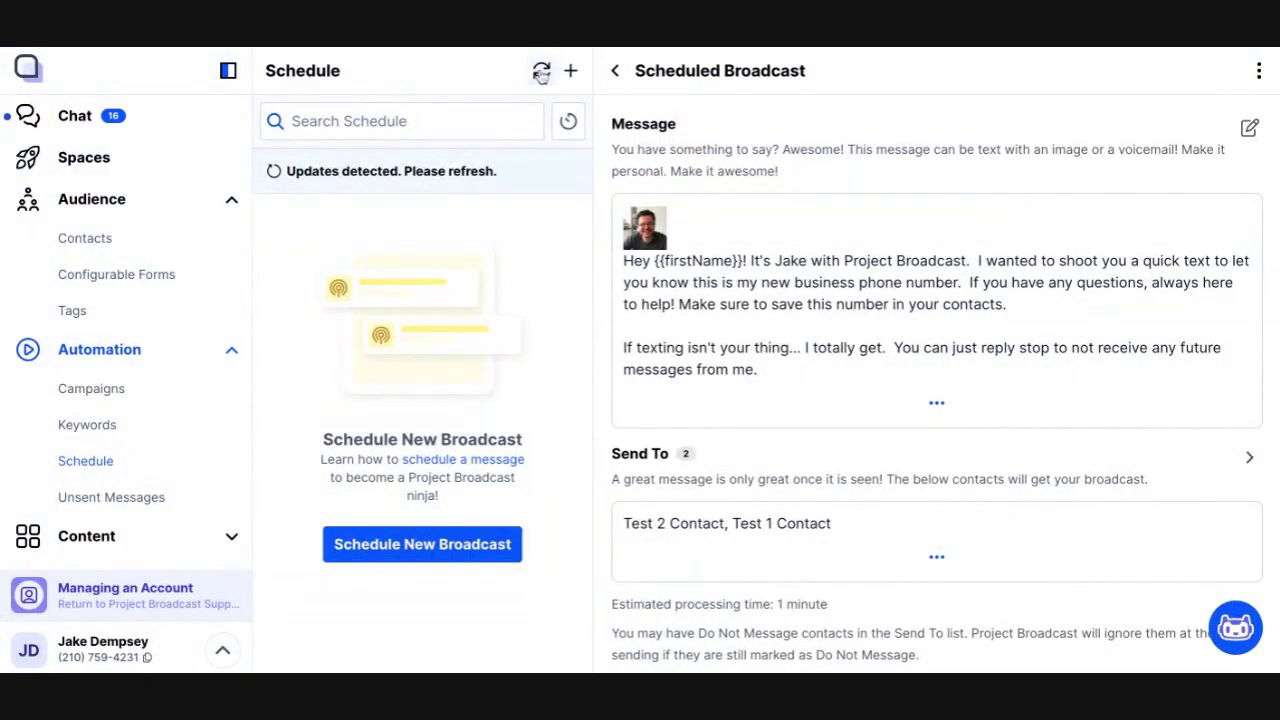
{"action": "left_click", "coordinate": [541, 72]}
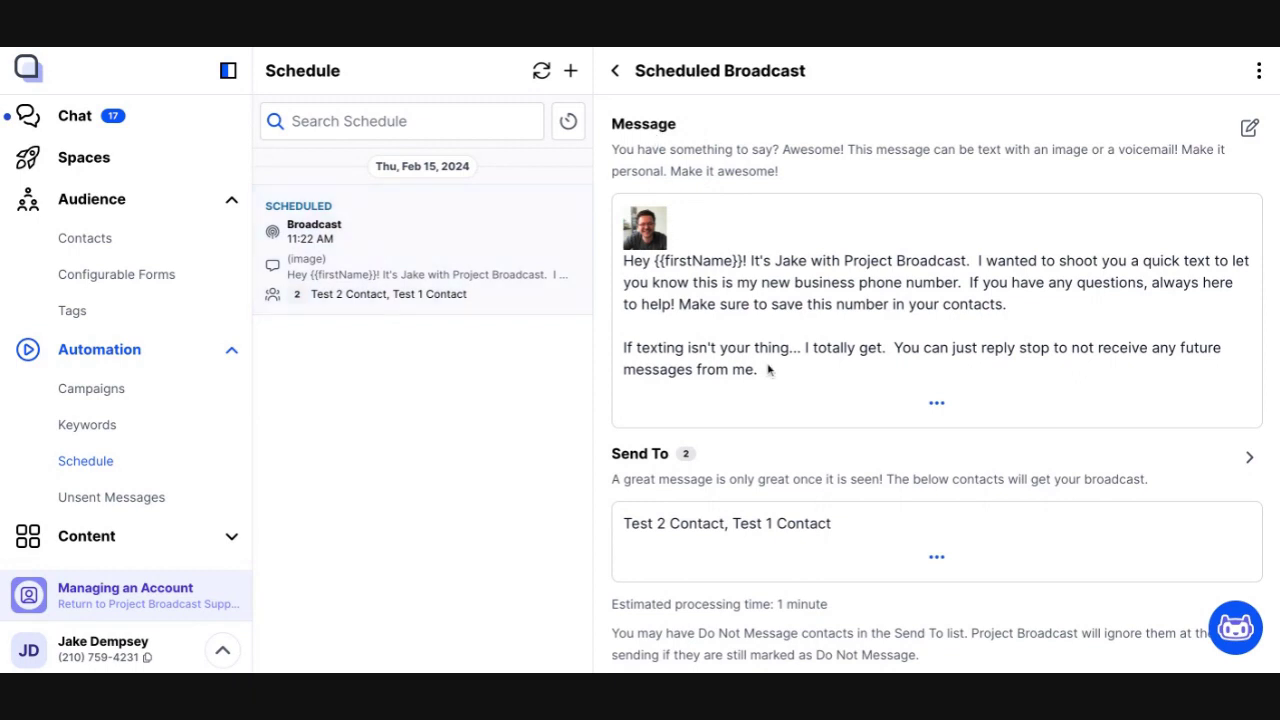
Step: Review the scheduled broadcast's message, message editor, send time and list of recipient contacts
{"action": "left_click_drag", "start_coordinate": [766, 369], "coordinate": [668, 284]}
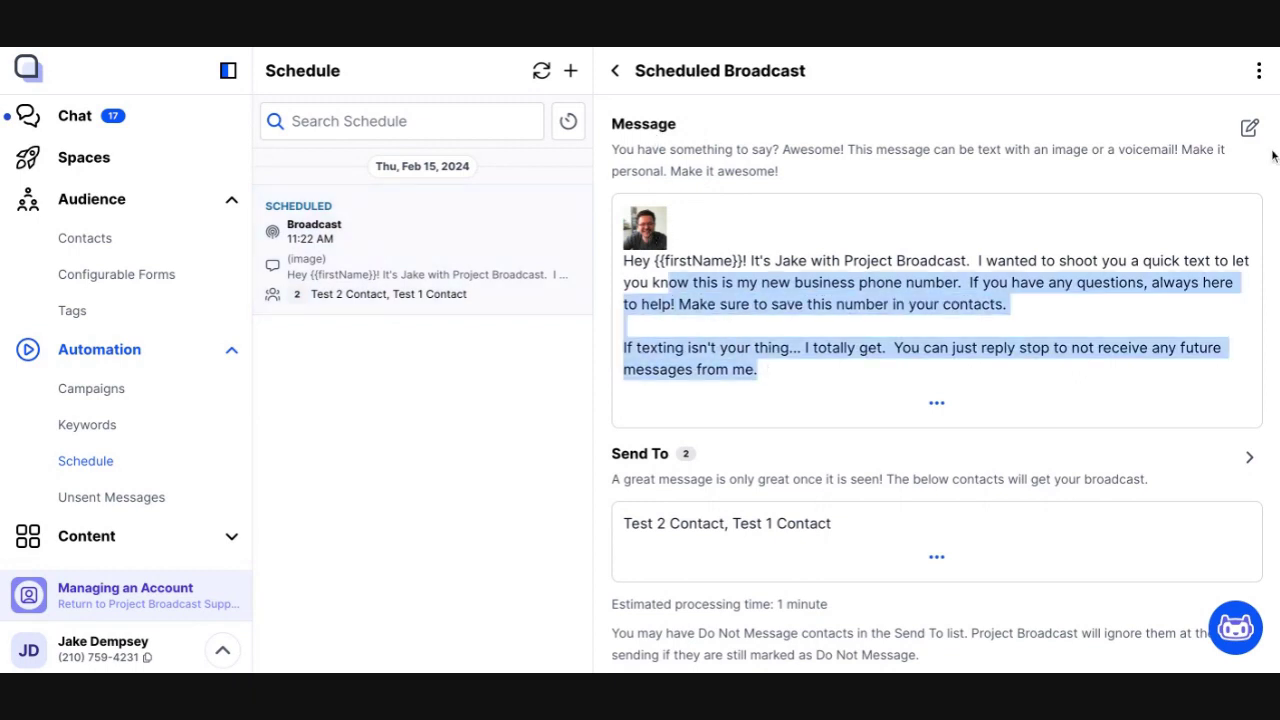
{"action": "left_click", "coordinate": [971, 357]}
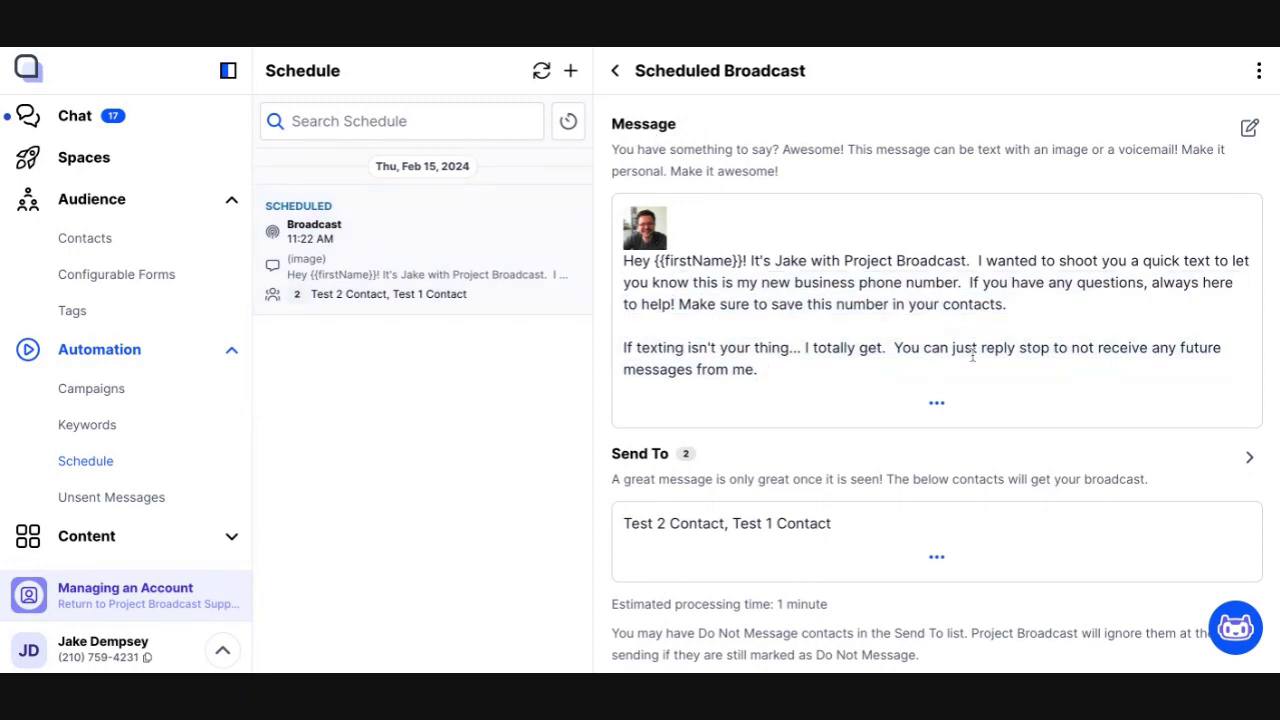
{"action": "left_click", "coordinate": [1247, 131]}
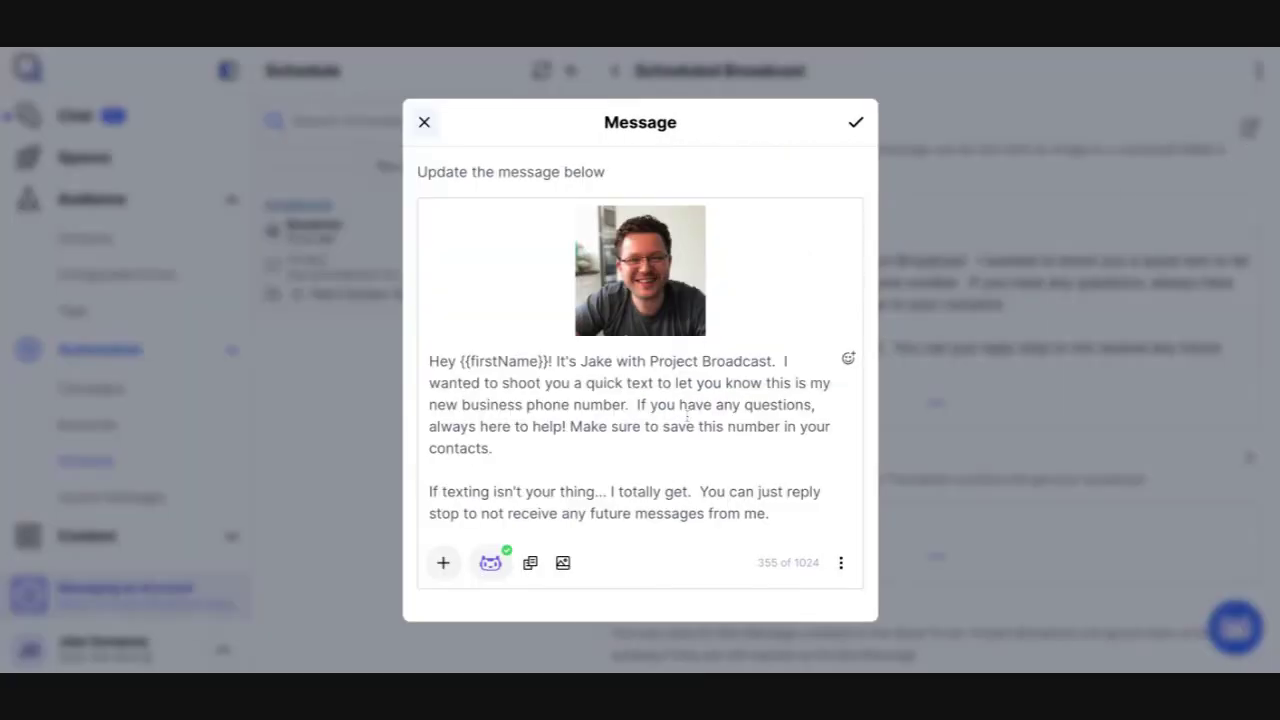
{"action": "left_click", "coordinate": [425, 124]}
{"action": "scroll", "coordinate": [737, 354], "scroll_direction": "down", "scroll_amount": 3}
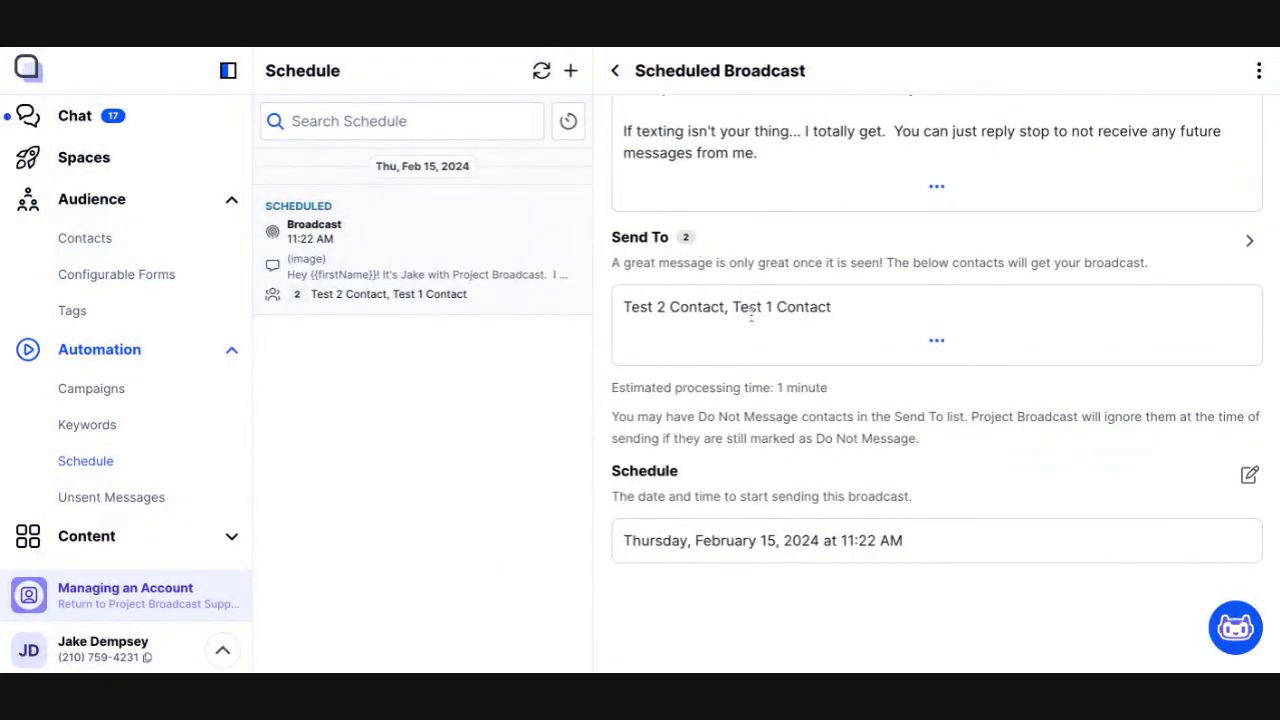
{"action": "left_click", "coordinate": [1247, 248]}
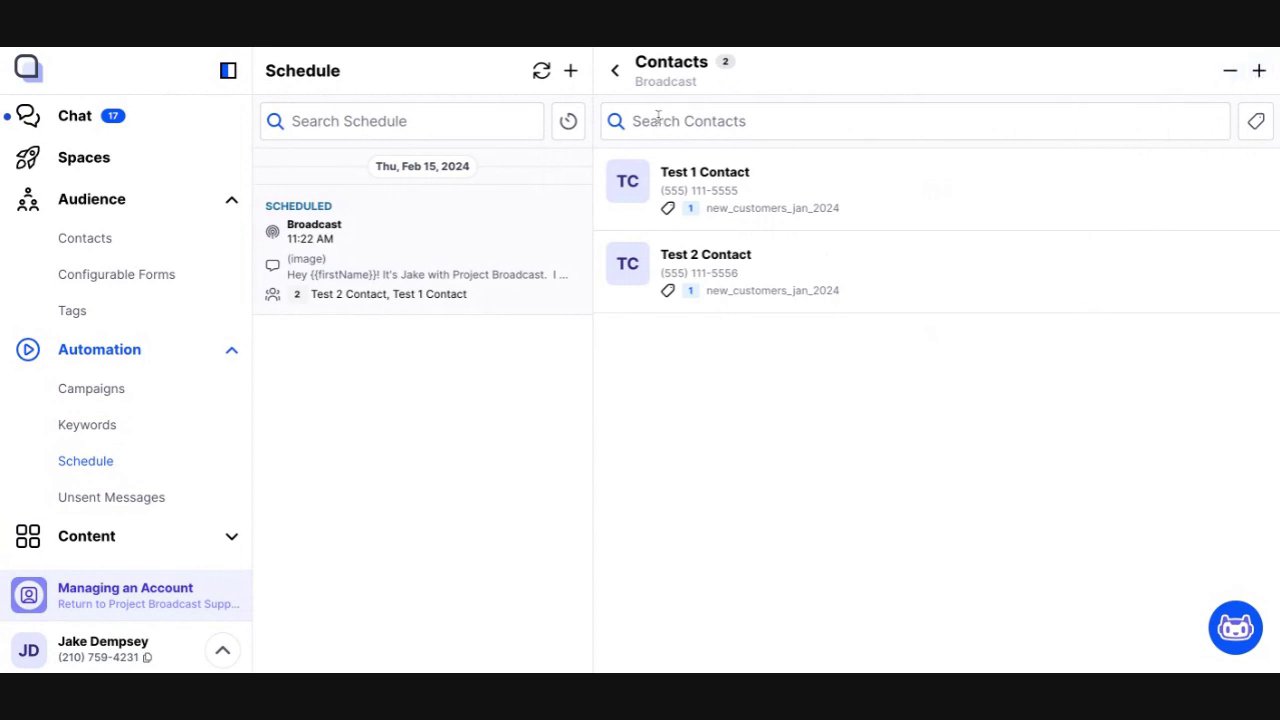
Step: Return to the scheduled broadcast's details and examine its send date and time, including the date and time editor, without changing anything
{"action": "left_click", "coordinate": [615, 70]}
{"action": "scroll", "coordinate": [806, 409], "scroll_direction": "down", "scroll_amount": 3}
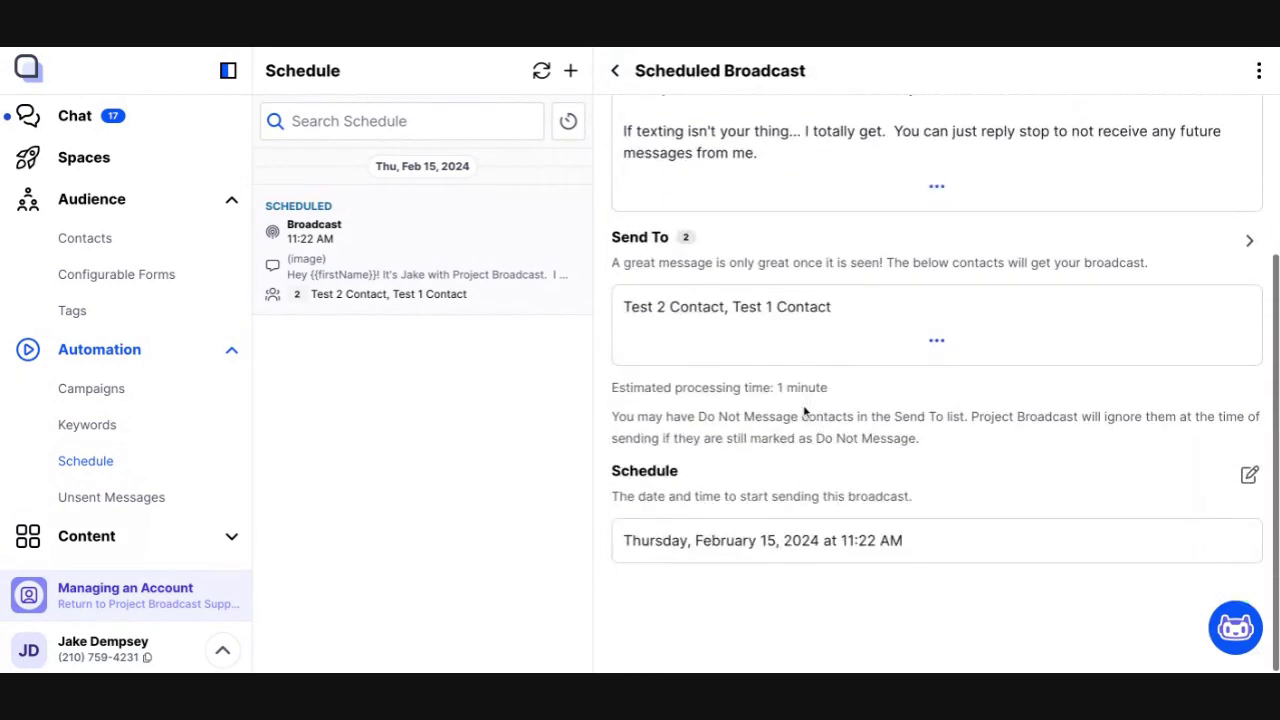
{"action": "left_click_drag", "start_coordinate": [646, 541], "coordinate": [903, 541]}
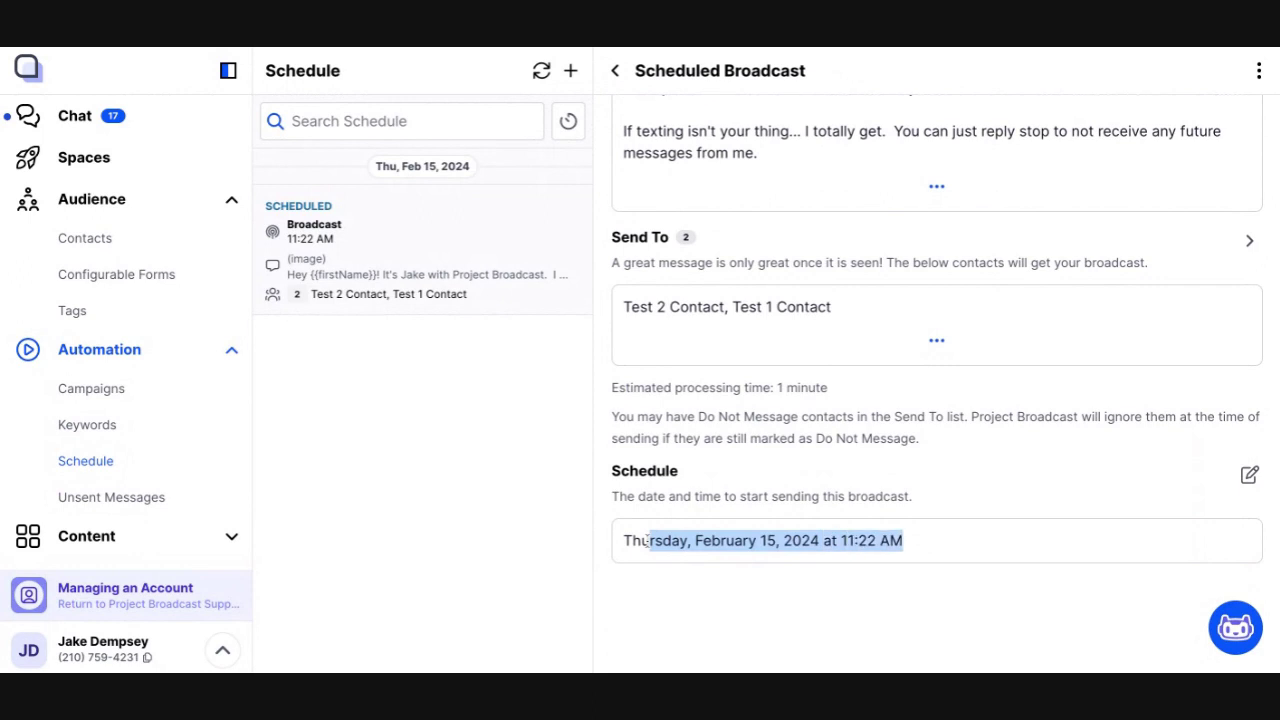
{"action": "left_click", "coordinate": [937, 570]}
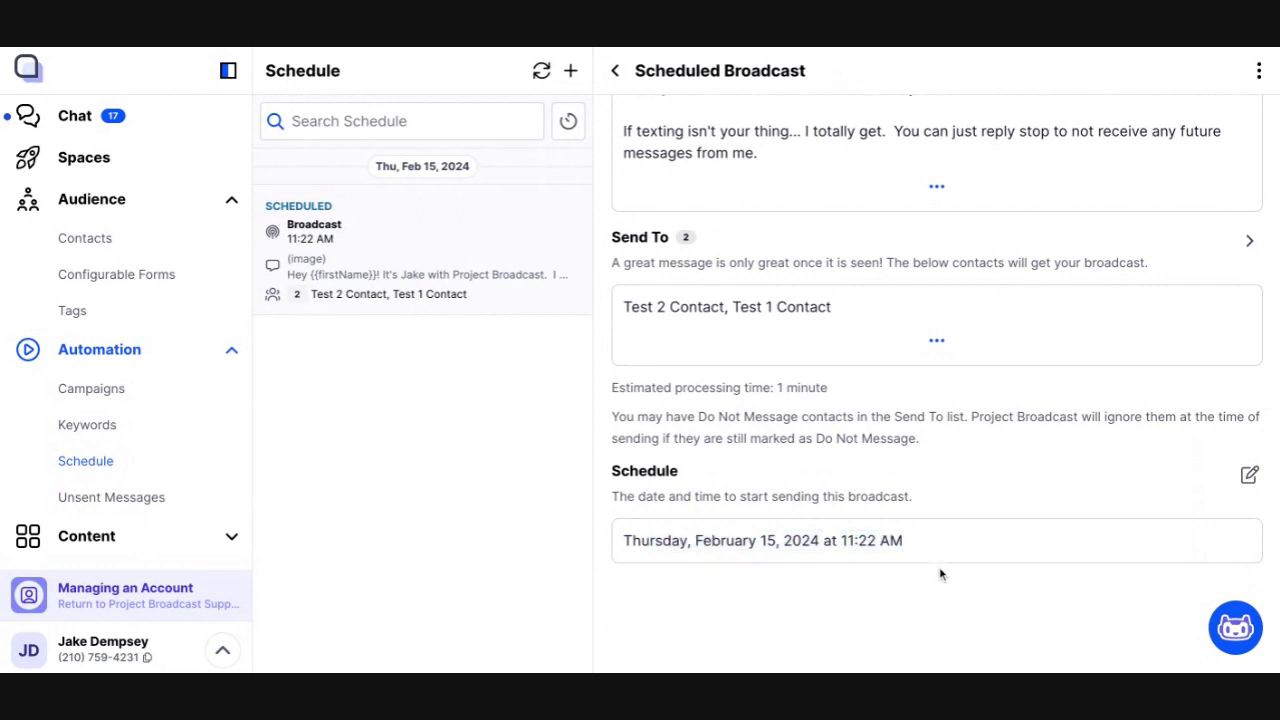
{"action": "left_click", "coordinate": [1250, 476]}
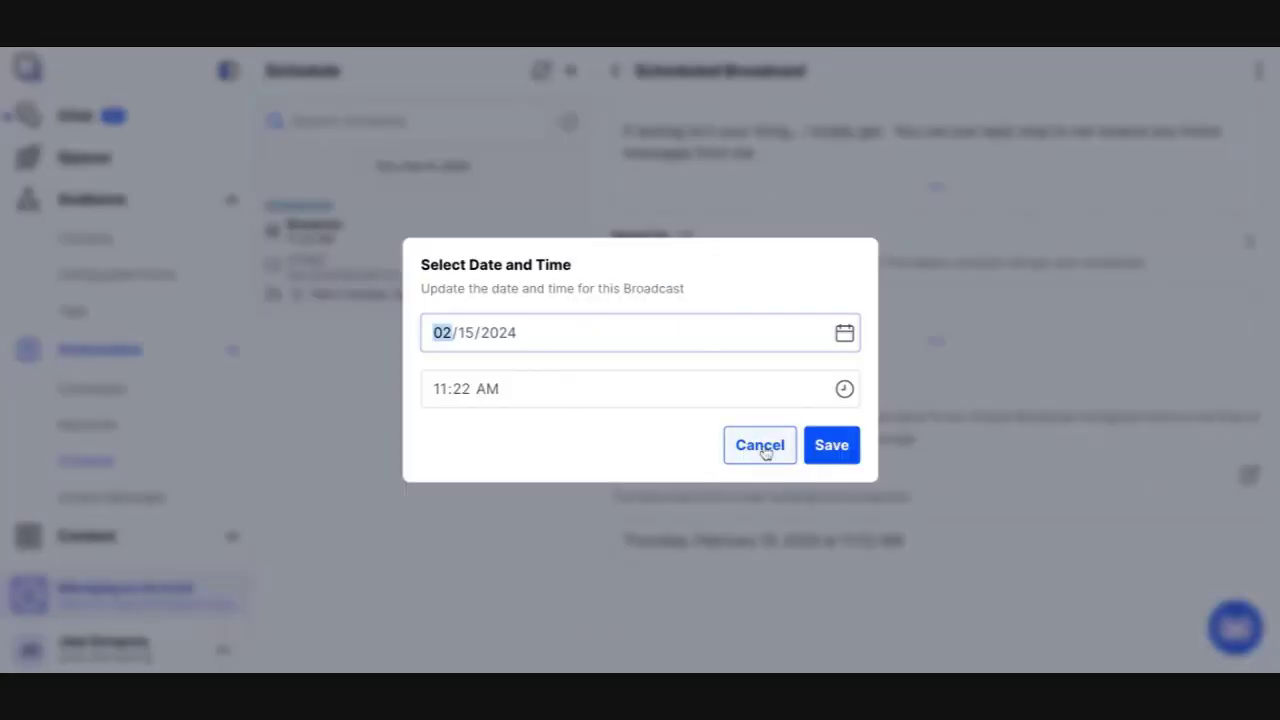
{"action": "left_click", "coordinate": [761, 447]}
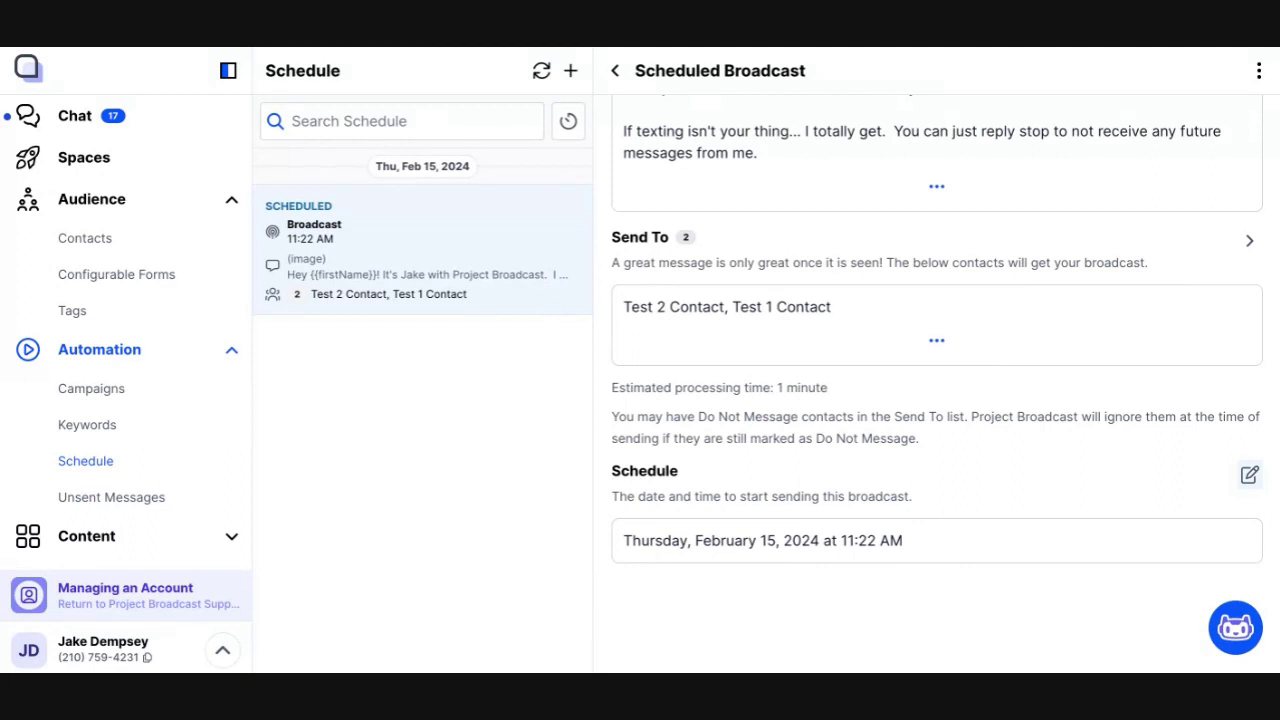
{"action": "left_click_drag", "start_coordinate": [757, 540], "coordinate": [818, 540]}
{"action": "double_click", "coordinate": [844, 540]}
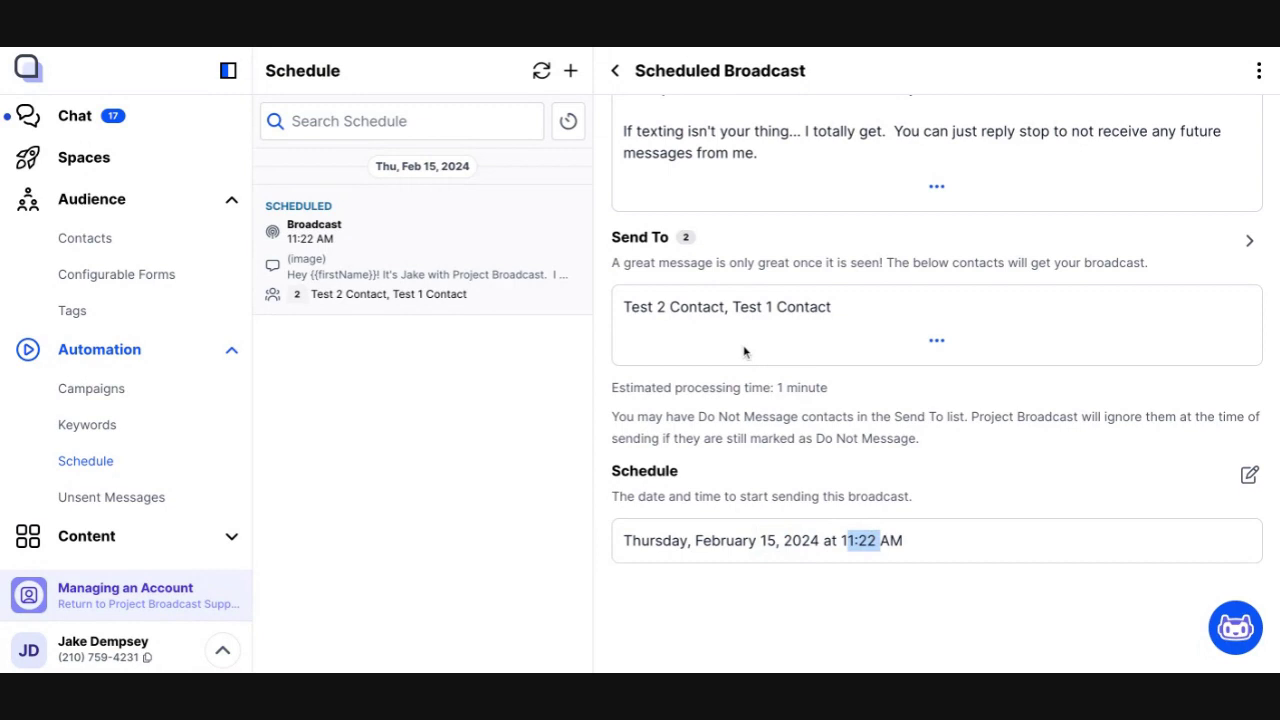
Step: Review the broadcast's recipients under Send To and return to its message with the photo
{"action": "triple_click", "coordinate": [846, 311]}
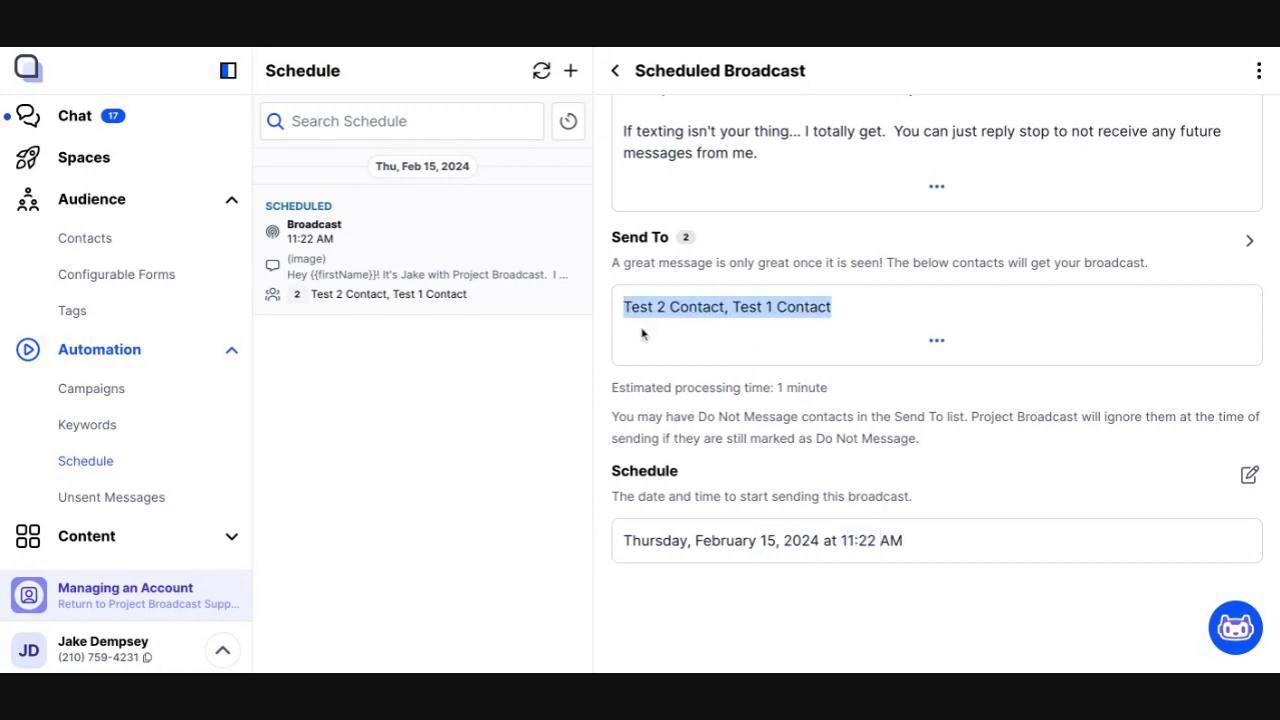
{"action": "left_click_drag", "start_coordinate": [628, 310], "coordinate": [832, 307]}
{"action": "left_click", "coordinate": [728, 310]}
{"action": "left_click", "coordinate": [700, 307]}
{"action": "left_click_drag", "start_coordinate": [624, 307], "coordinate": [845, 312]}
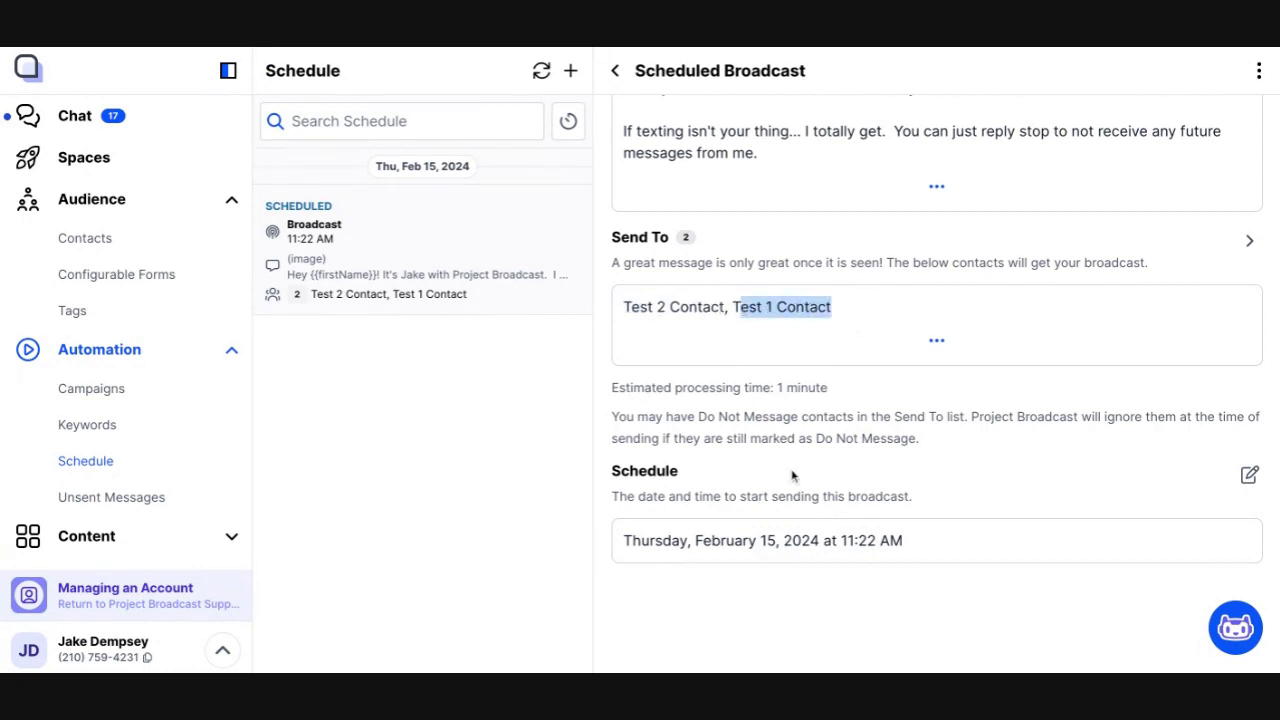
{"action": "left_click", "coordinate": [688, 239]}
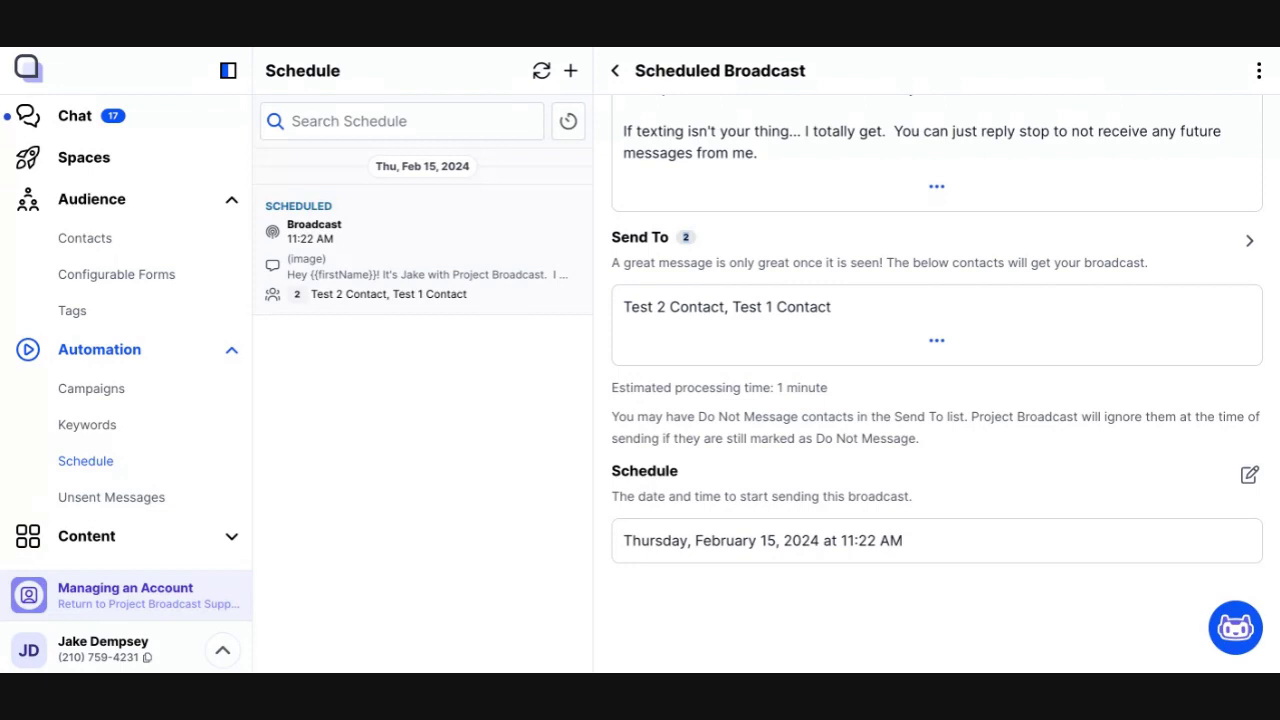
{"action": "scroll", "coordinate": [730, 236], "scroll_direction": "up", "scroll_amount": 3}
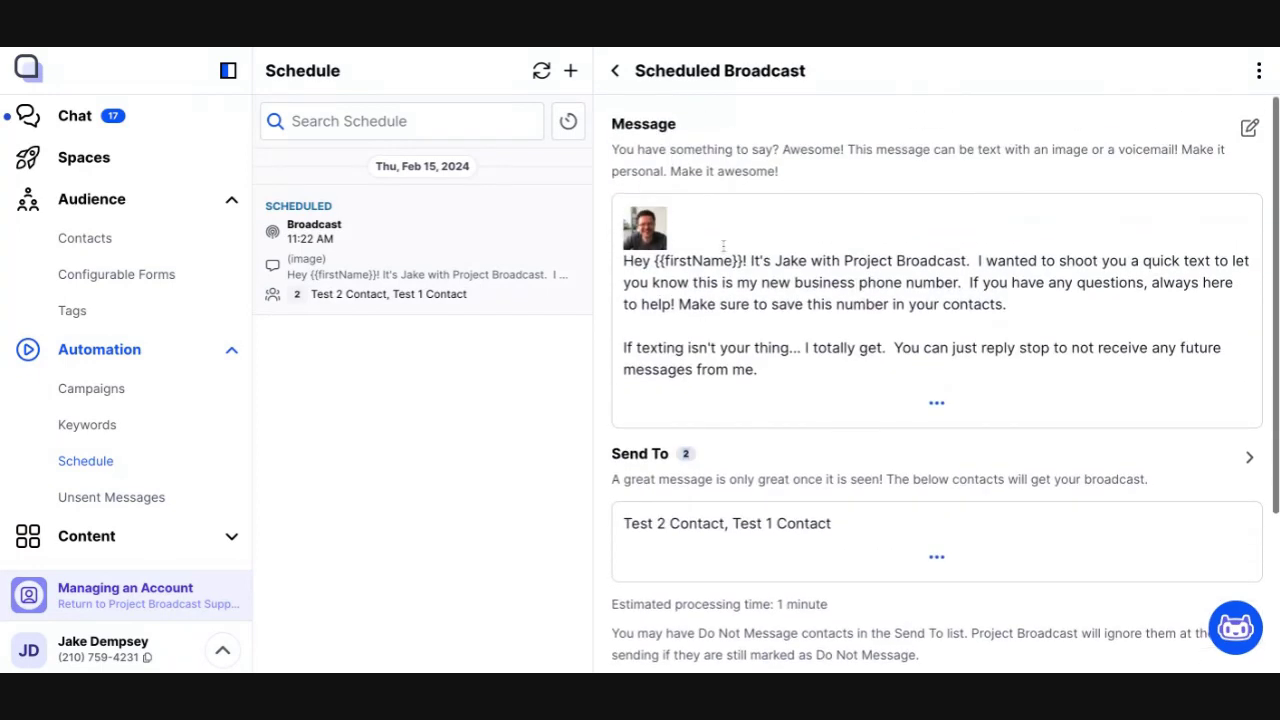